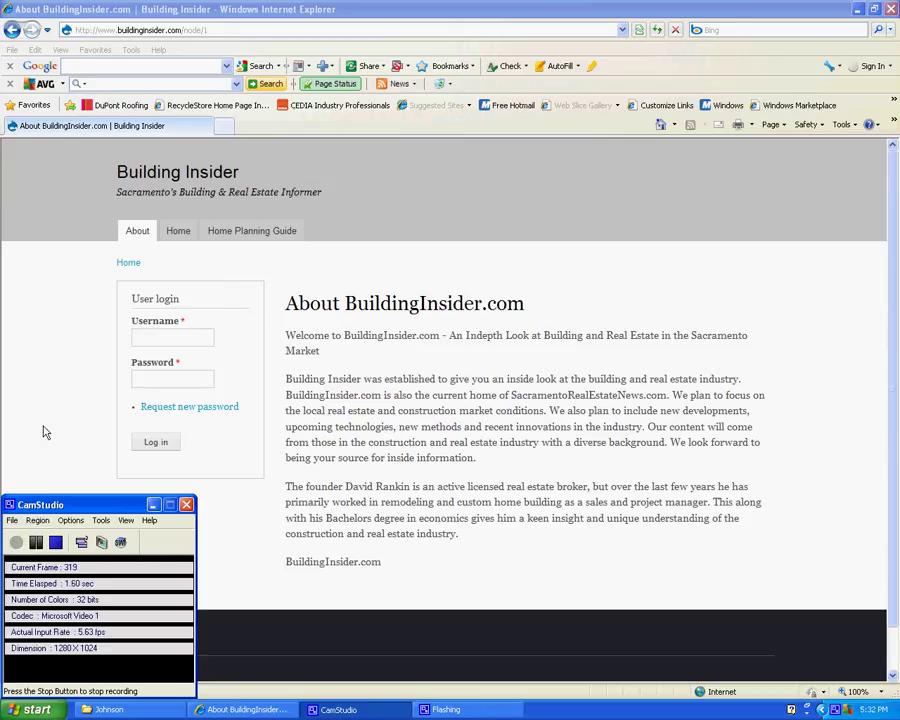
Step: Launch PlanSwift 9 from the Start menu
{"action": "left_click", "coordinate": [29, 705]}
{"action": "left_click", "coordinate": [45, 636]}
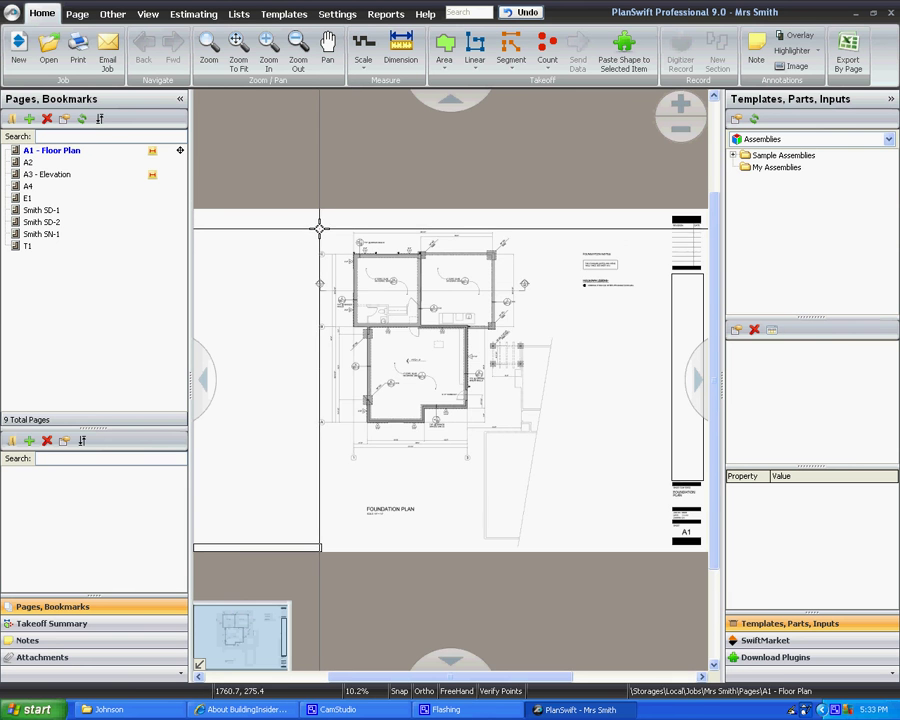
Step: Choose 1/4" = 1'0" from the Home Scale list for the A1 - Floor Plan page
{"action": "scroll", "coordinate": [319, 229], "scroll_direction": "up", "scroll_amount": 2}
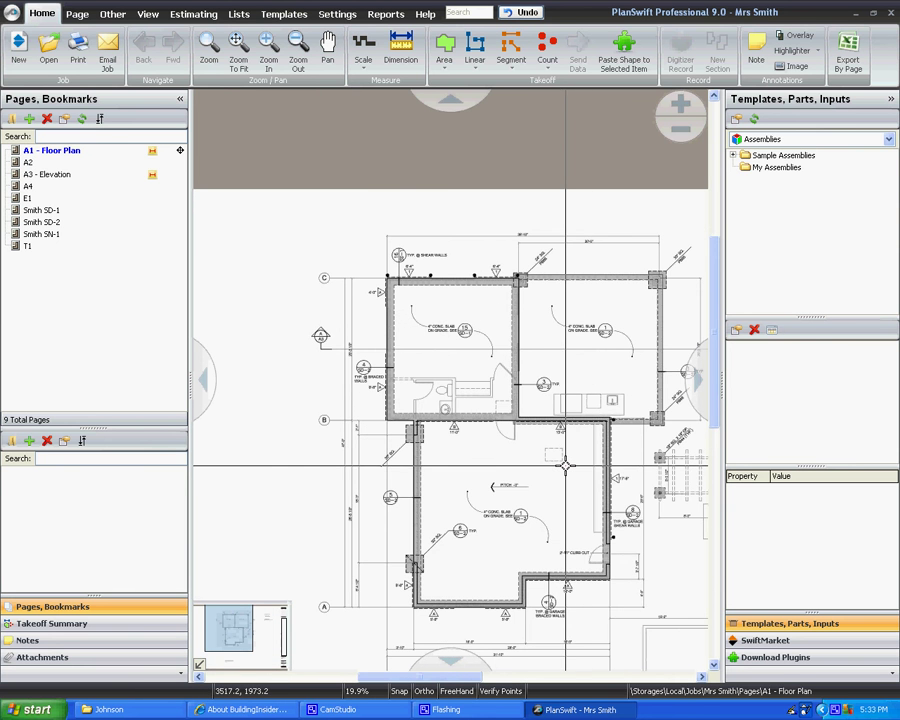
{"action": "scroll", "coordinate": [565, 465], "scroll_direction": "up", "scroll_amount": 1}
{"action": "scroll", "coordinate": [565, 465], "scroll_direction": "down", "scroll_amount": 1}
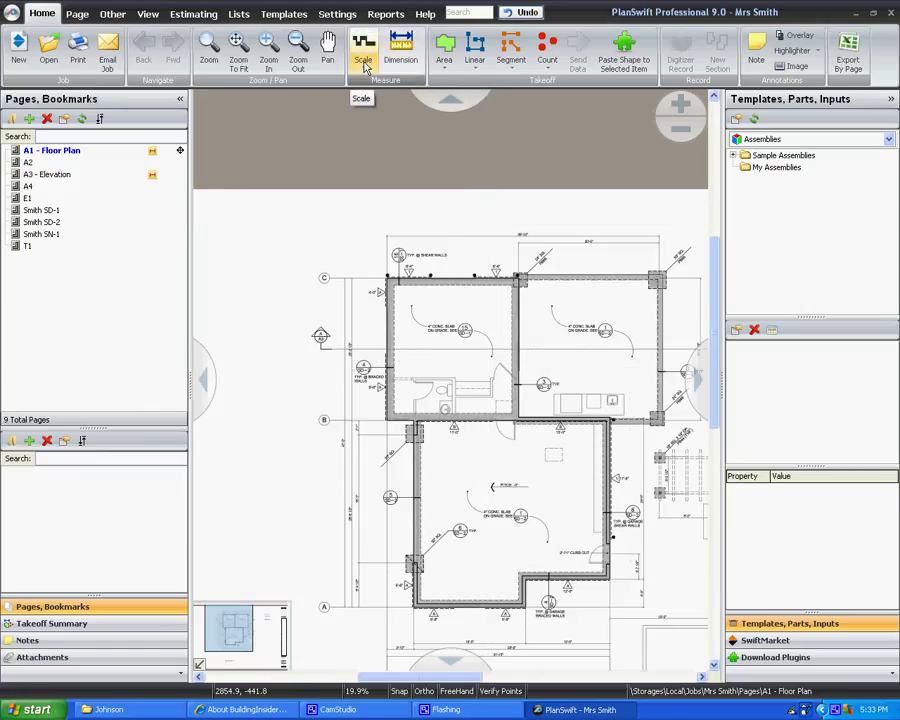
{"action": "left_click", "coordinate": [72, 17]}
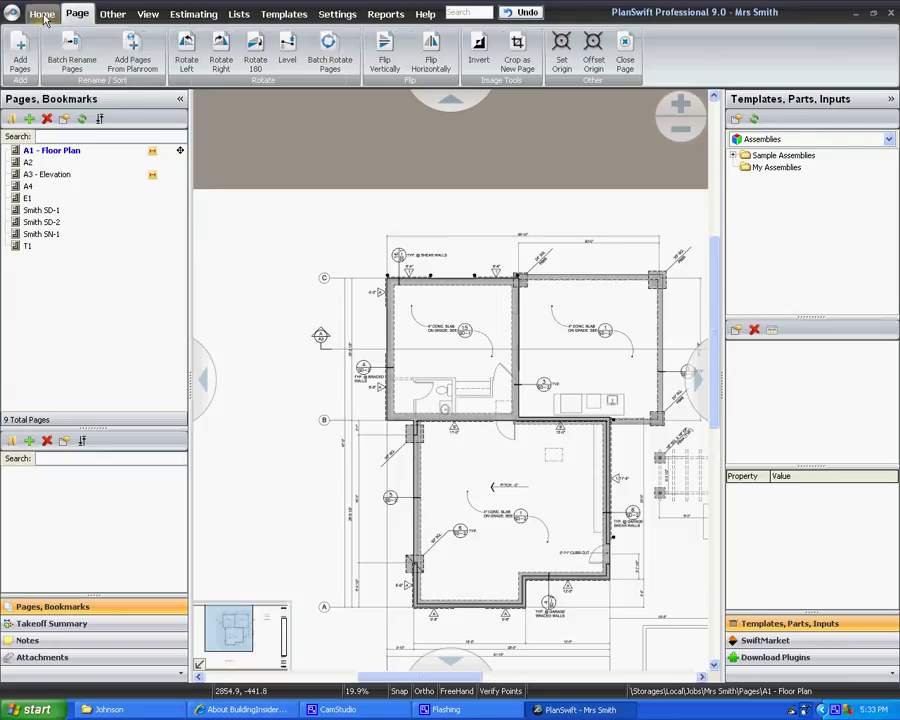
{"action": "left_click", "coordinate": [42, 16]}
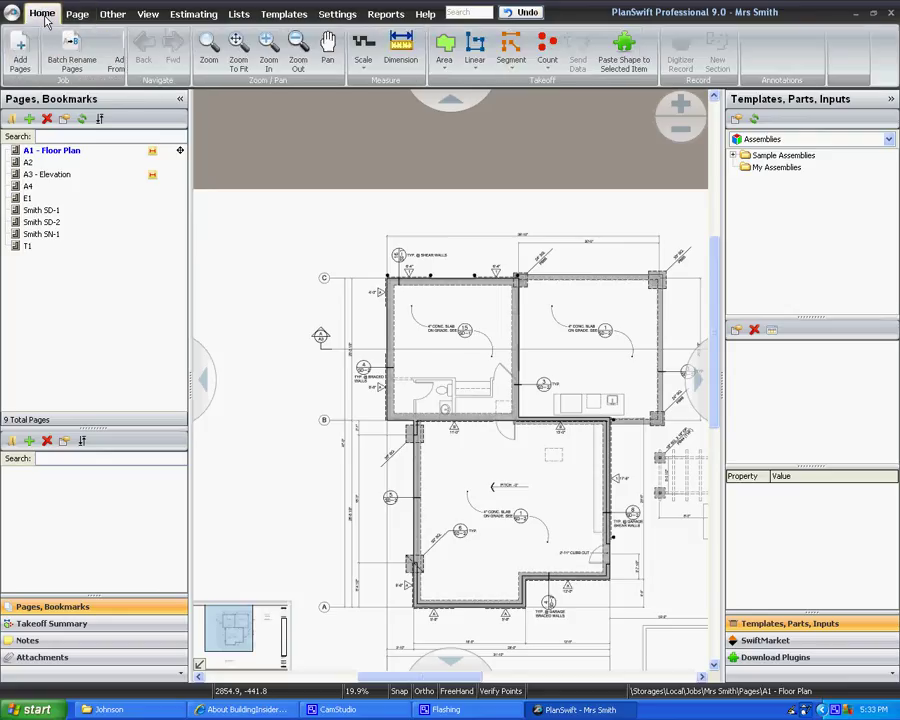
{"action": "left_click", "coordinate": [363, 68]}
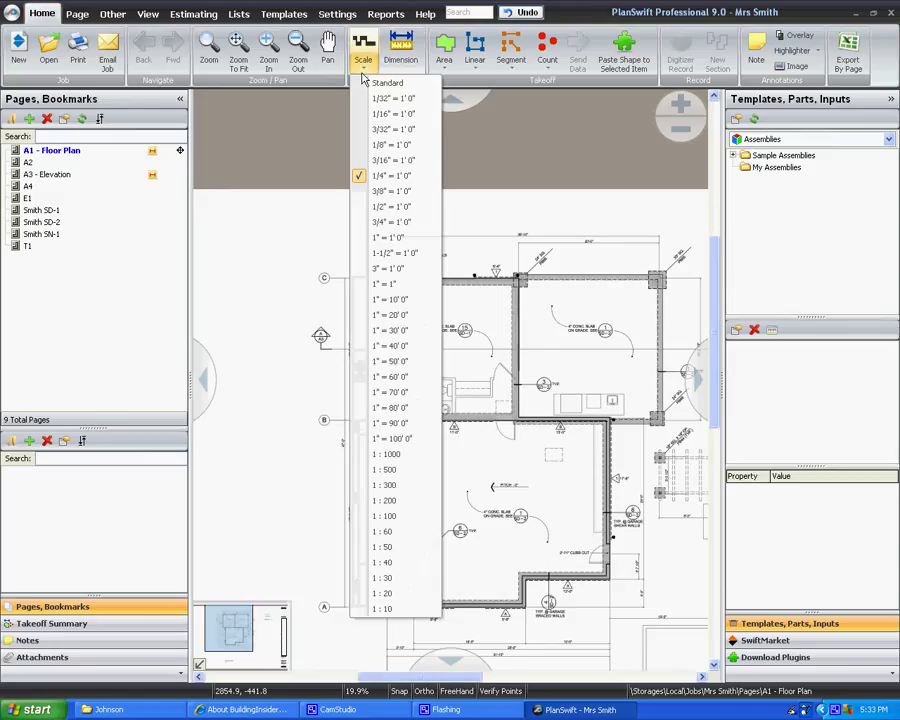
{"action": "left_click", "coordinate": [392, 177]}
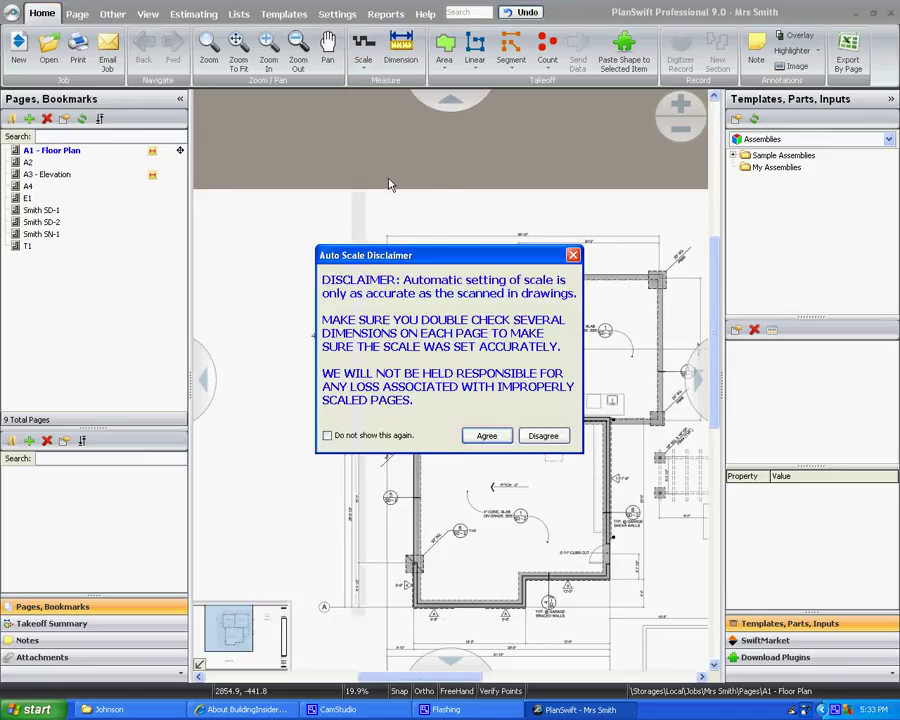
Step: Accept the auto-scale disclaimer and draw a 6'4 1/2" check dimension along the lower-left wall
{"action": "left_click", "coordinate": [485, 437]}
{"action": "left_click", "coordinate": [400, 52]}
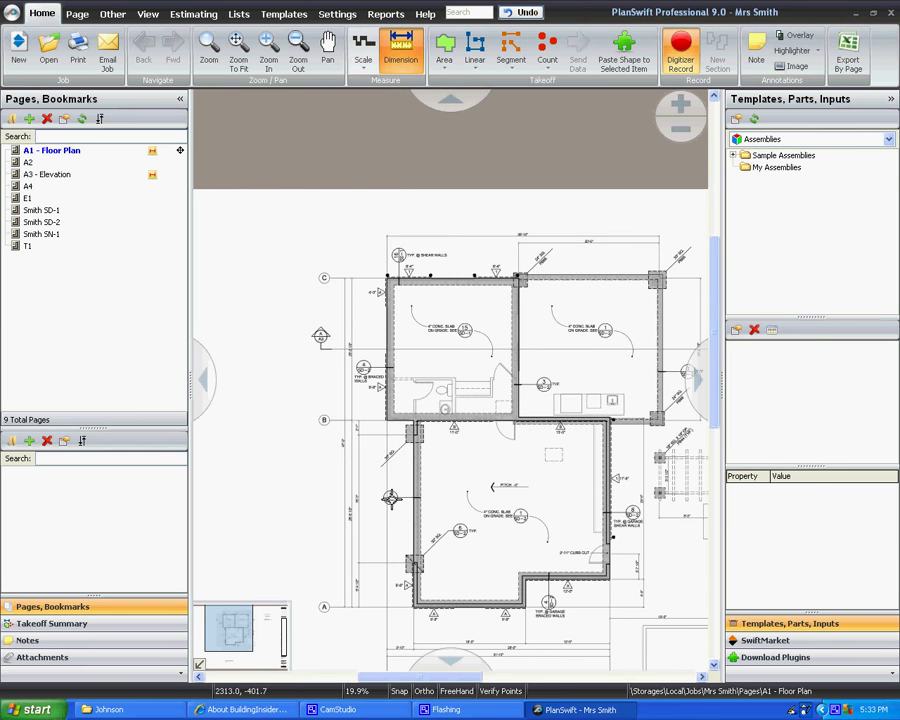
{"action": "left_click", "coordinate": [360, 563]}
{"action": "scroll", "coordinate": [380, 585], "scroll_direction": "up", "scroll_amount": 6}
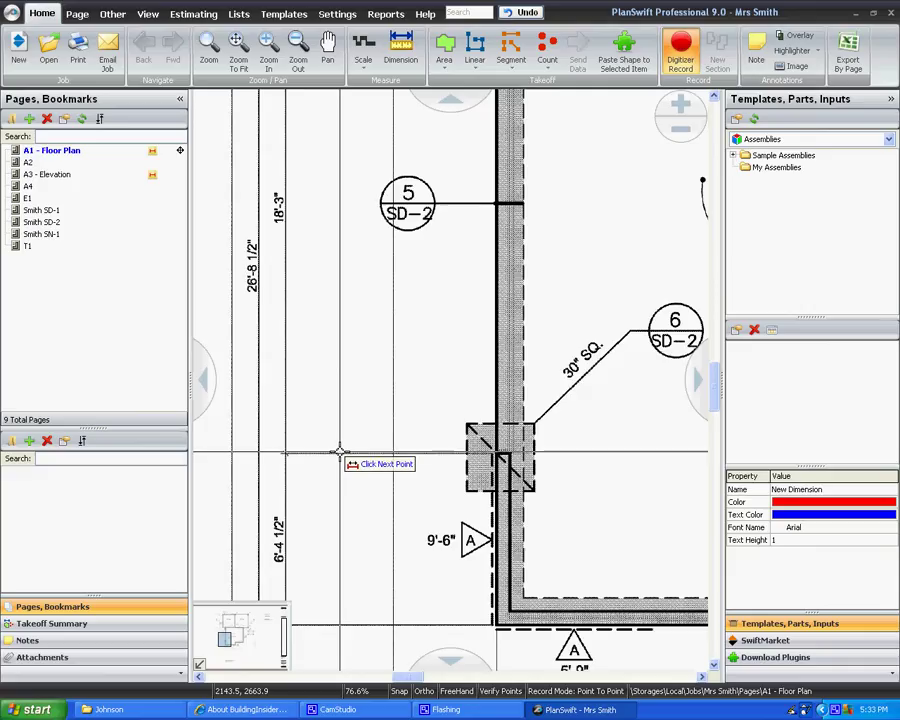
{"action": "left_click", "coordinate": [340, 453]}
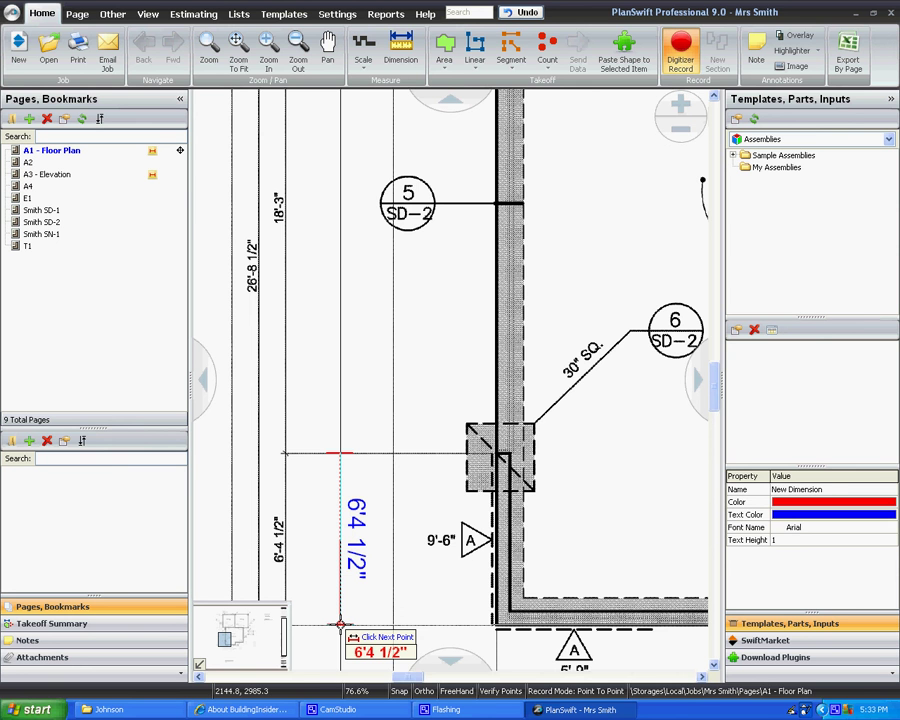
{"action": "left_click", "coordinate": [340, 625]}
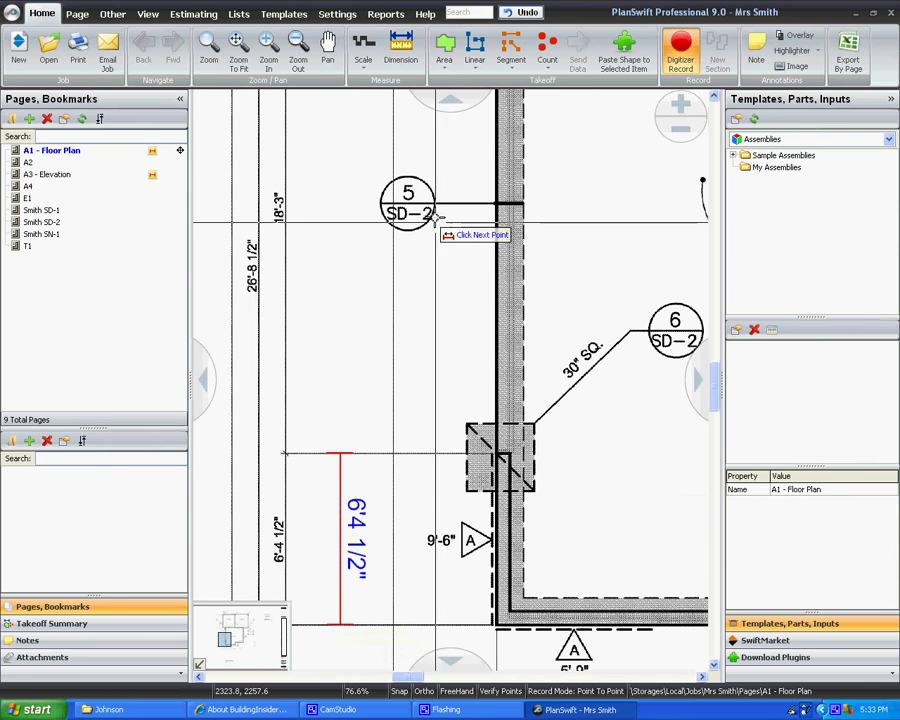
{"action": "scroll", "coordinate": [415, 260], "scroll_direction": "down", "scroll_amount": 3}
{"action": "scroll", "coordinate": [400, 275], "scroll_direction": "down", "scroll_amount": 3}
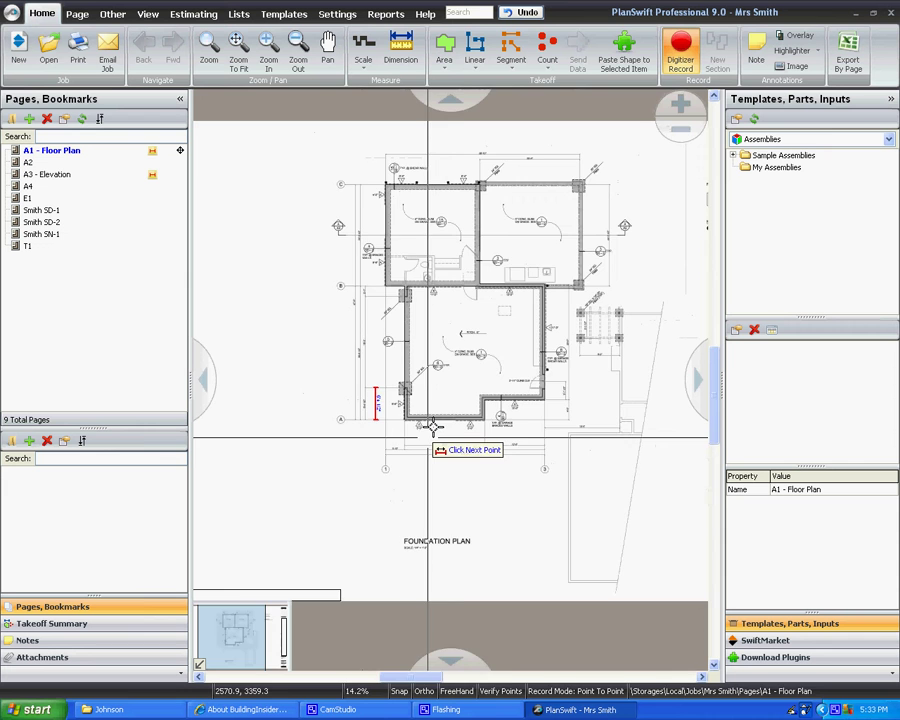
{"action": "scroll", "coordinate": [510, 375], "scroll_direction": "up", "scroll_amount": 3}
{"action": "scroll", "coordinate": [492, 380], "scroll_direction": "down", "scroll_amount": 1}
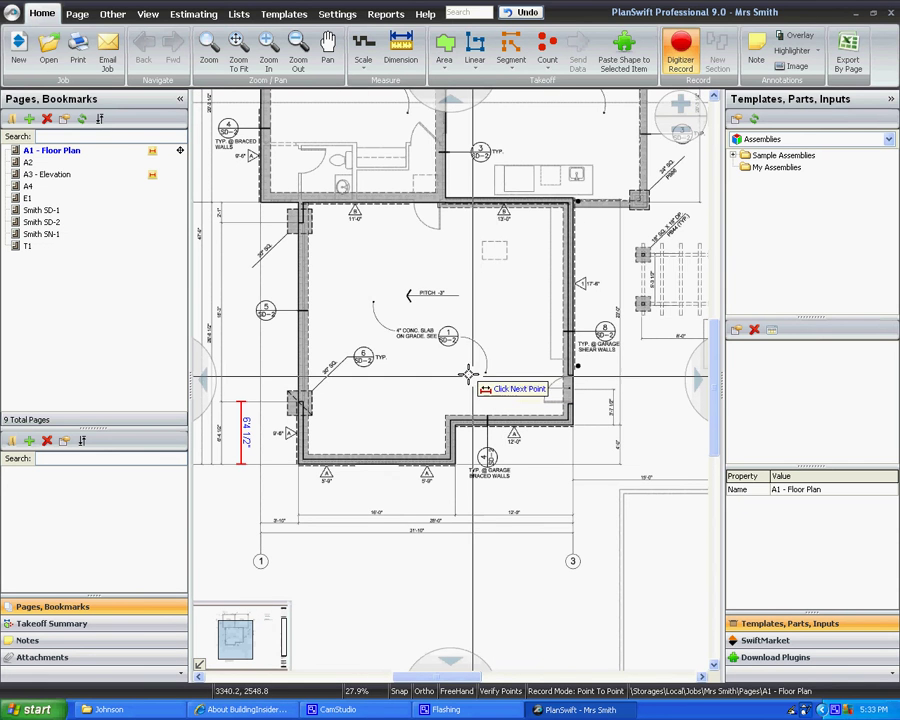
Step: Load the Cost Sheet X parts catalog into the templates tree
{"action": "left_click", "coordinate": [847, 146]}
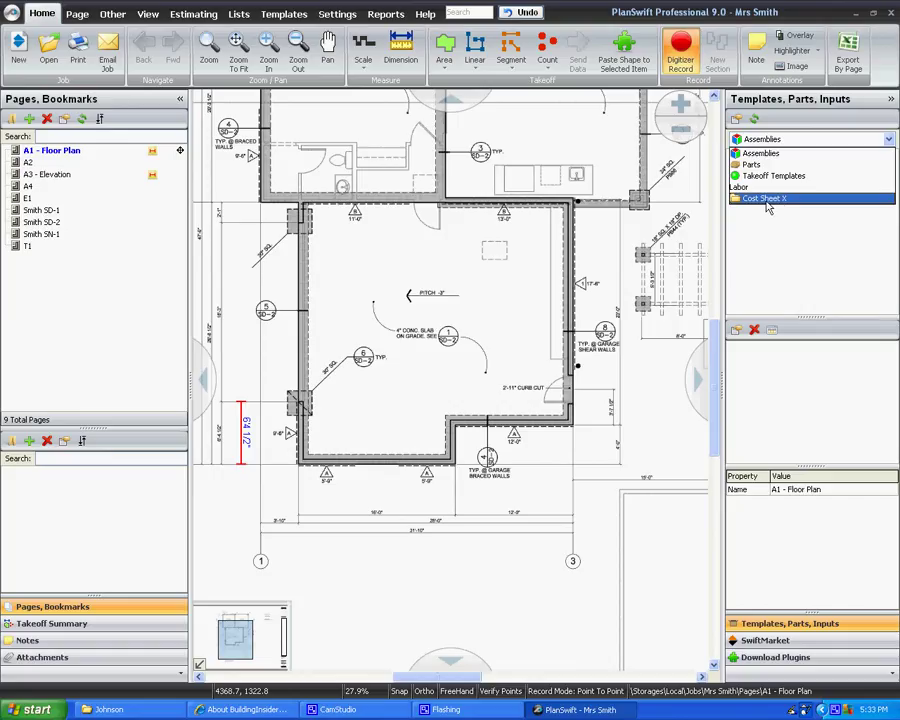
{"action": "left_click", "coordinate": [767, 200]}
{"action": "left_click", "coordinate": [767, 200]}
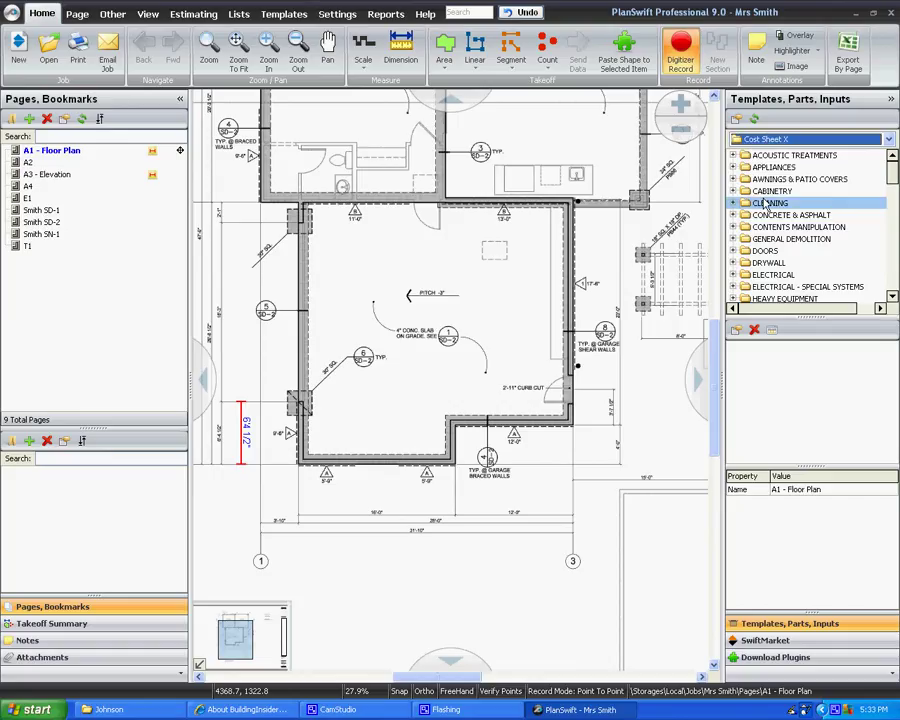
Step: Create a new area named 4" Concrete Slab filed in the Garage\Slab folder
{"action": "left_click", "coordinate": [441, 66]}
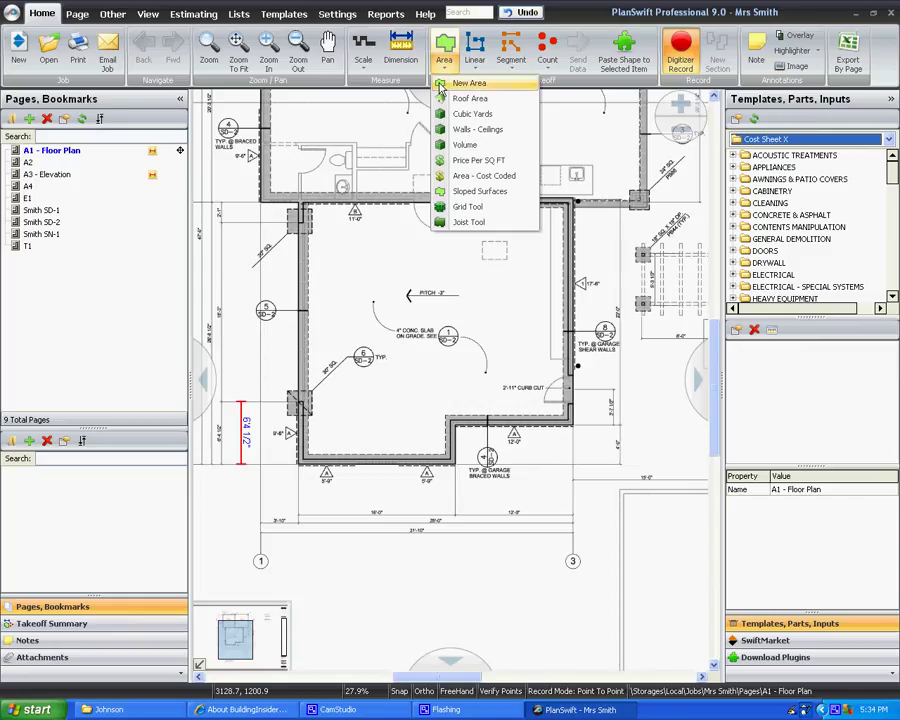
{"action": "left_click", "coordinate": [445, 84]}
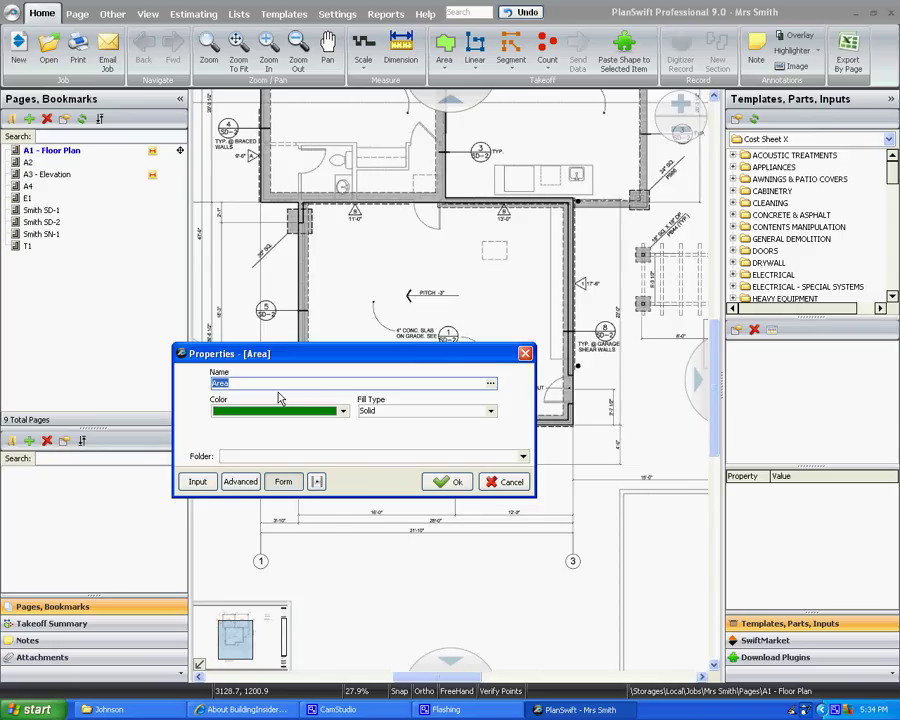
{"action": "type", "text": "4\" Concr"}
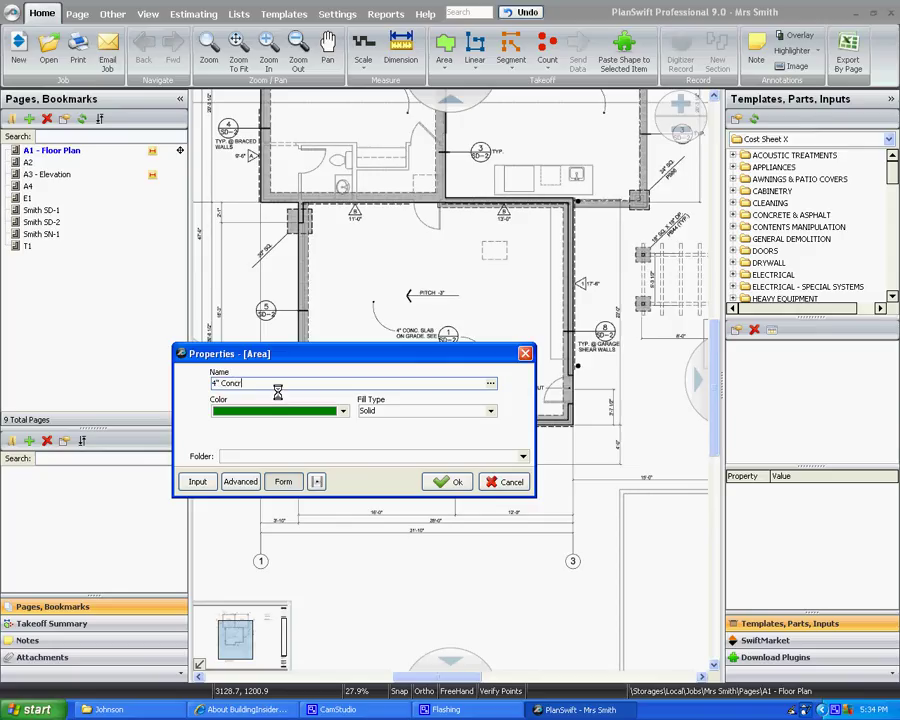
{"action": "type", "text": "ete Slab"}
{"action": "key", "text": "Tab"}
{"action": "key", "text": "Tab"}
{"action": "key", "text": "Tab"}
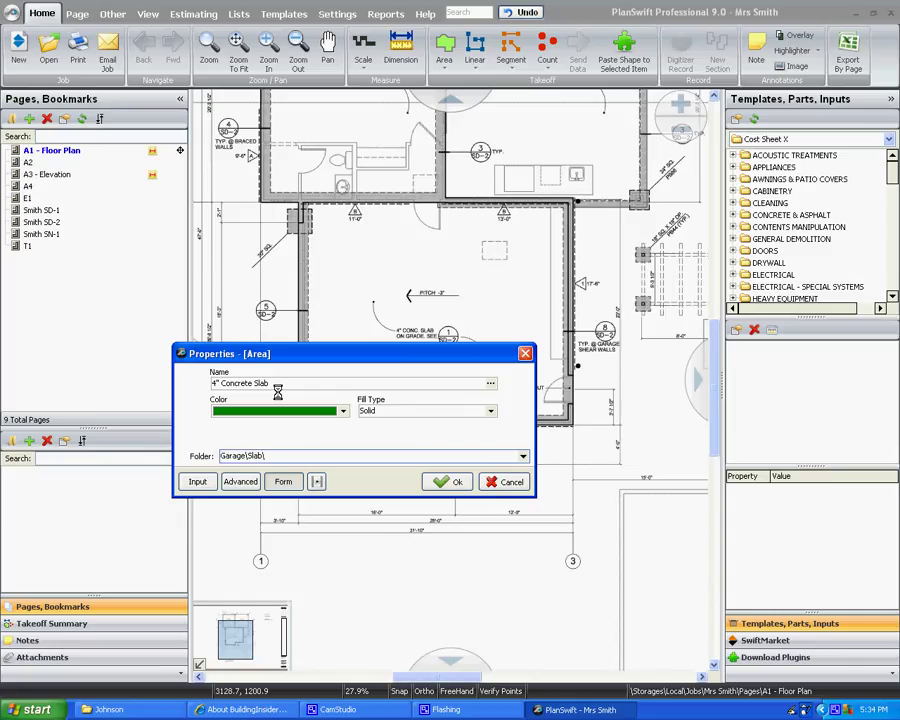
{"action": "left_click", "coordinate": [438, 484]}
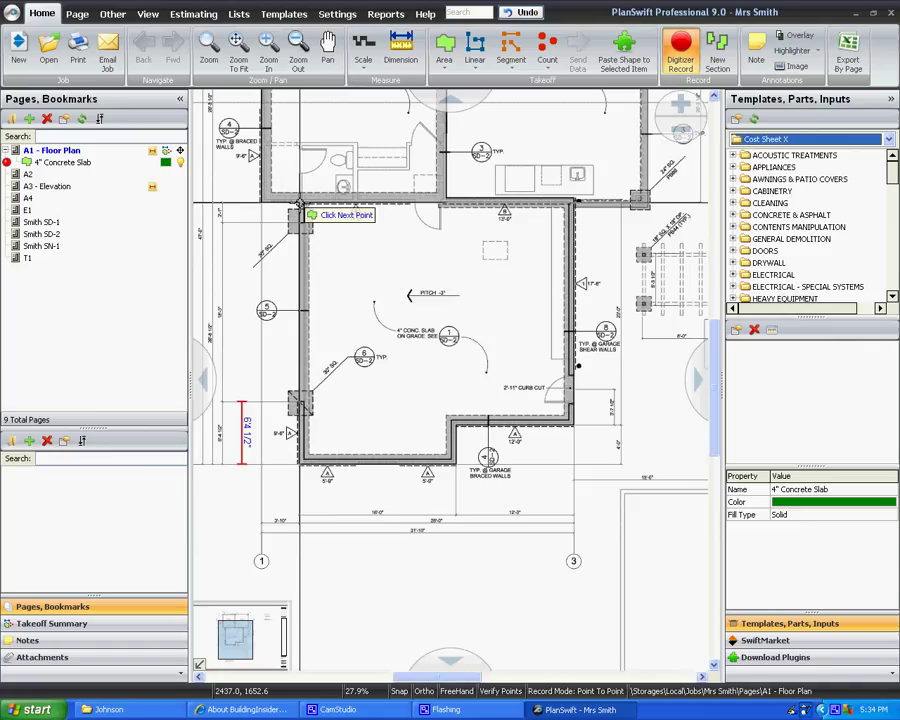
Step: Trace the six garage slab corners, including the notch, and close the 697.40 sq ft area
{"action": "left_click", "coordinate": [300, 205]}
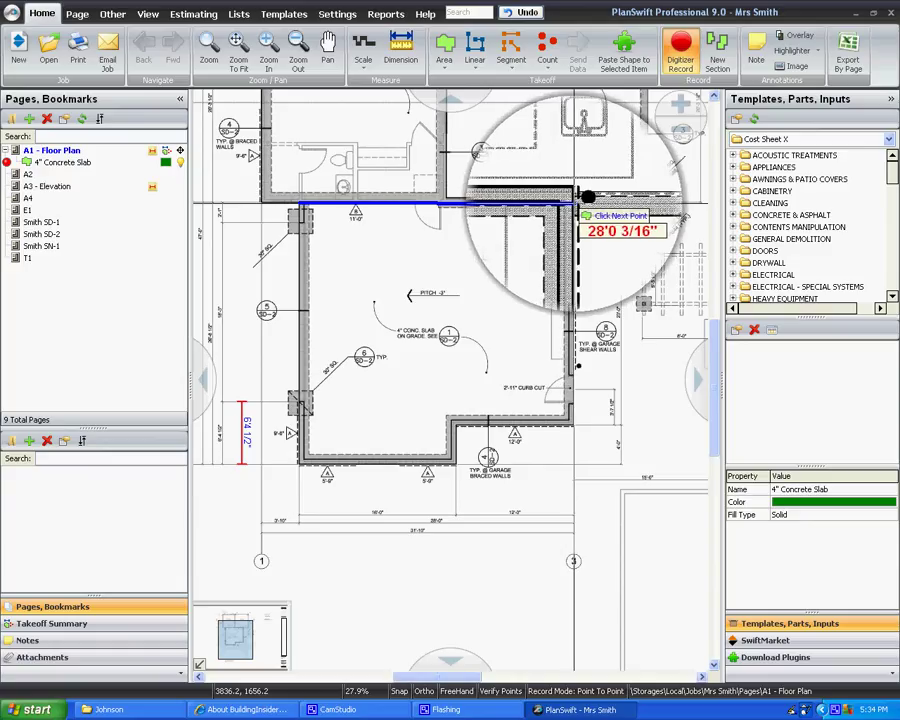
{"action": "left_click", "coordinate": [573, 204]}
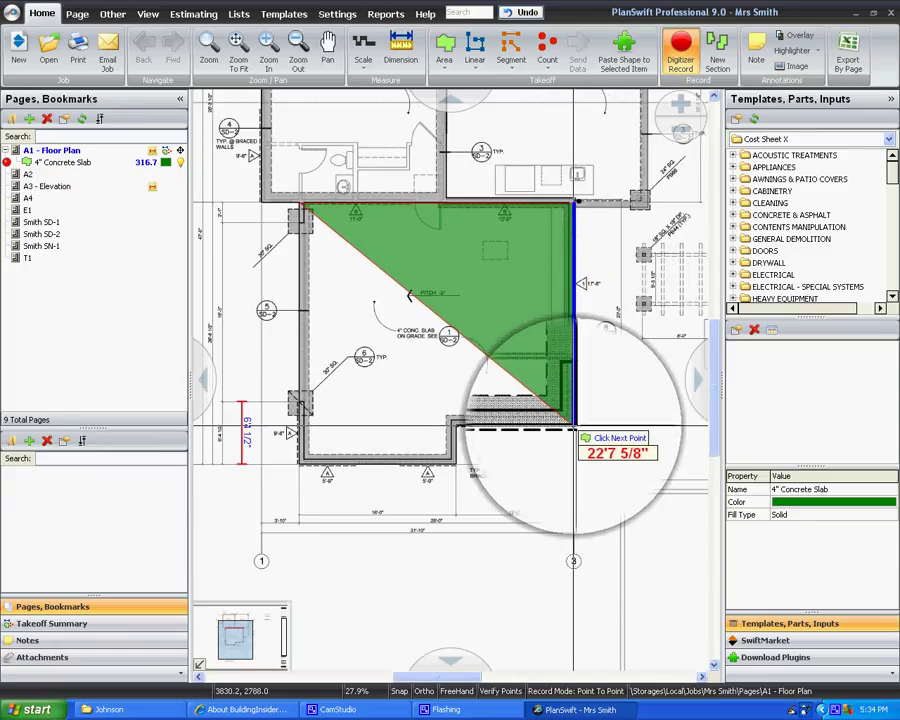
{"action": "left_click", "coordinate": [573, 428]}
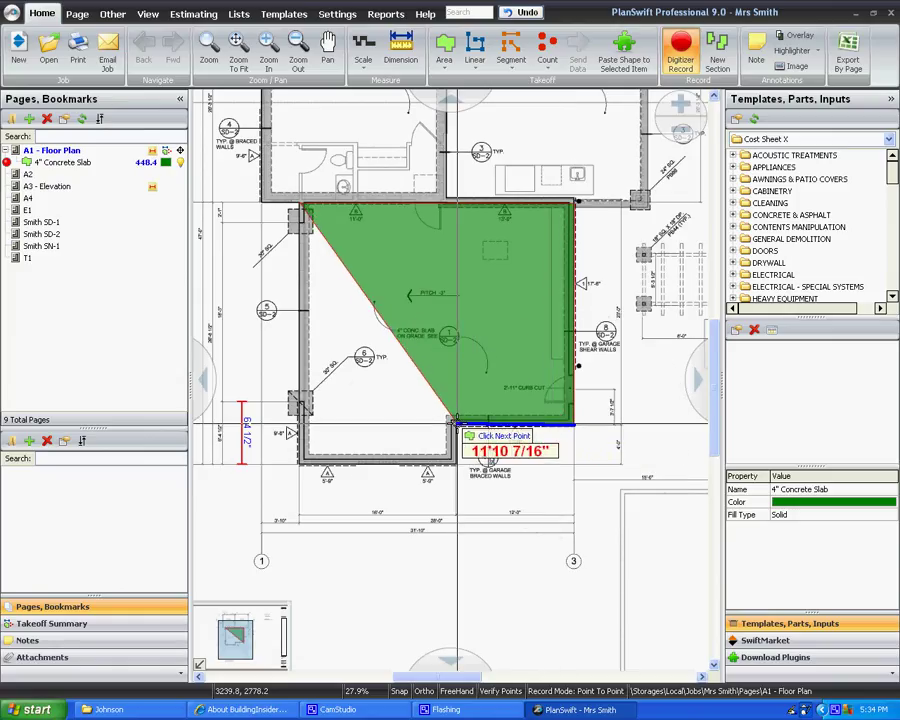
{"action": "left_click", "coordinate": [457, 428]}
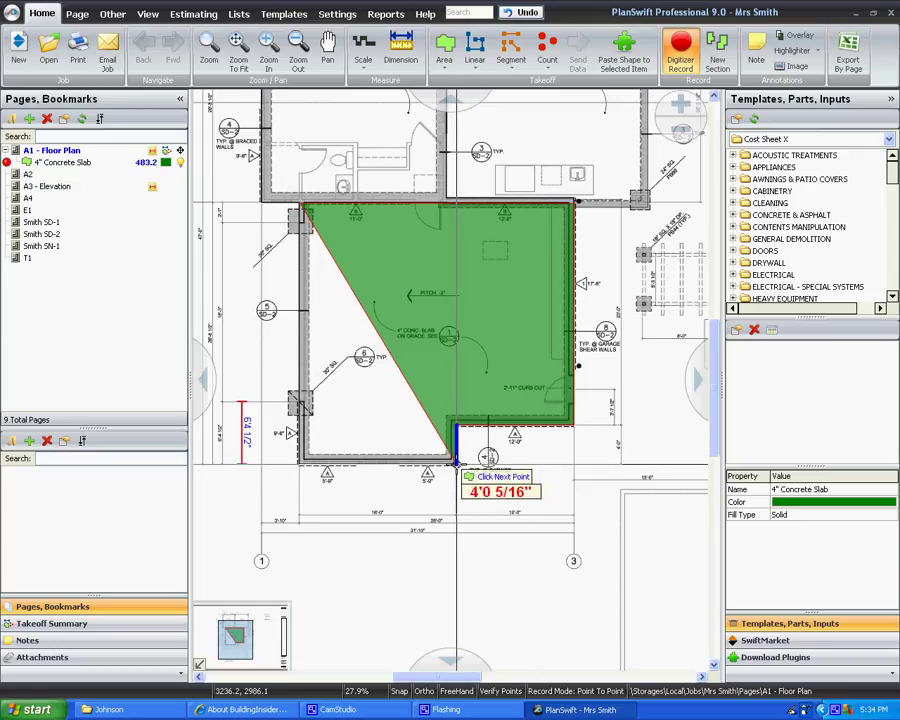
{"action": "left_click", "coordinate": [457, 466]}
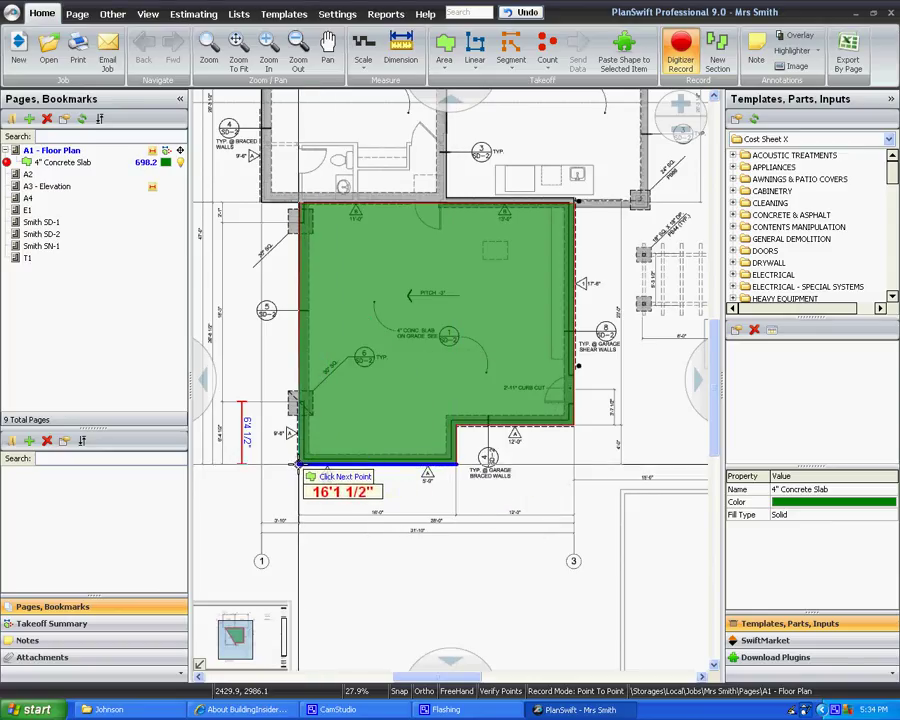
{"action": "left_click", "coordinate": [298, 465]}
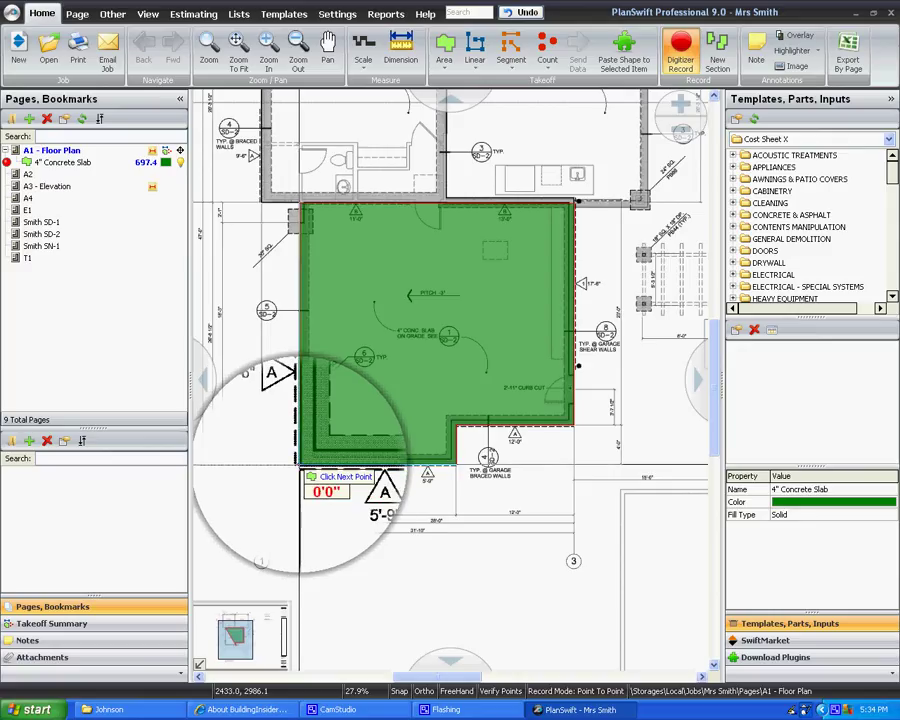
{"action": "double_click", "coordinate": [298, 465]}
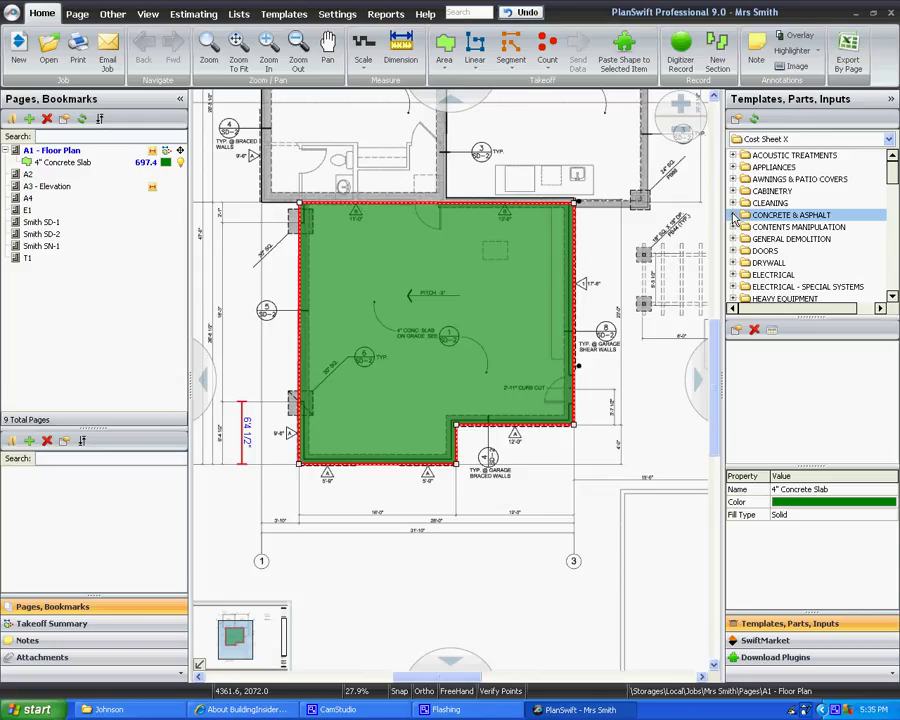
Step: Expand the concrete category and its Slab on Grade group to find the 4" slab parts
{"action": "left_click", "coordinate": [734, 215]}
{"action": "scroll", "coordinate": [870, 220], "scroll_direction": "down", "scroll_amount": 3}
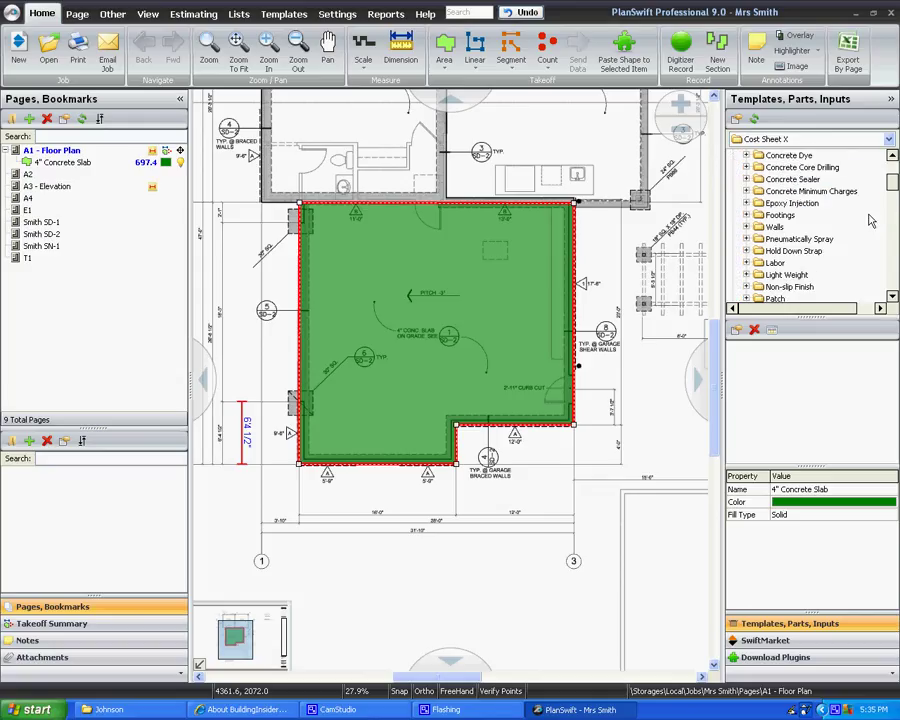
{"action": "scroll", "coordinate": [870, 220], "scroll_direction": "down", "scroll_amount": 1}
{"action": "scroll", "coordinate": [870, 220], "scroll_direction": "down", "scroll_amount": 2}
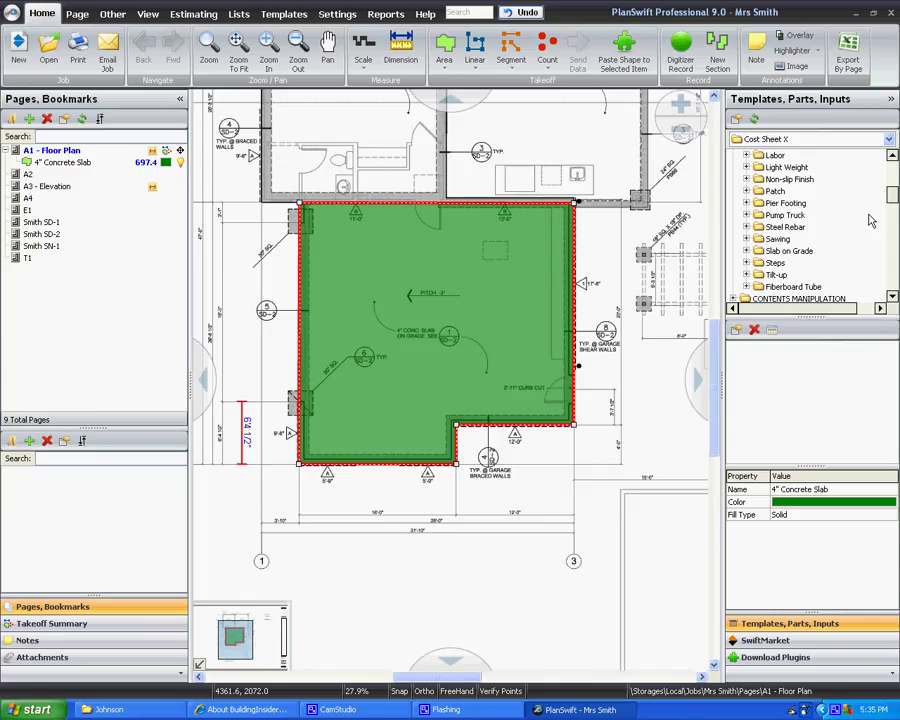
{"action": "scroll", "coordinate": [870, 220], "scroll_direction": "up", "scroll_amount": 1}
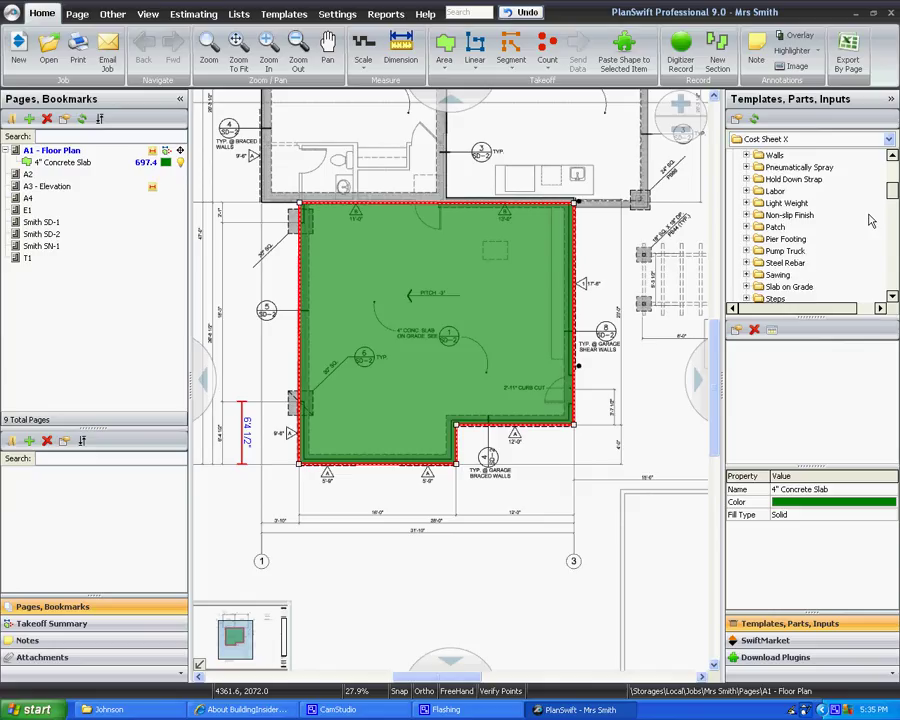
{"action": "left_click", "coordinate": [785, 287]}
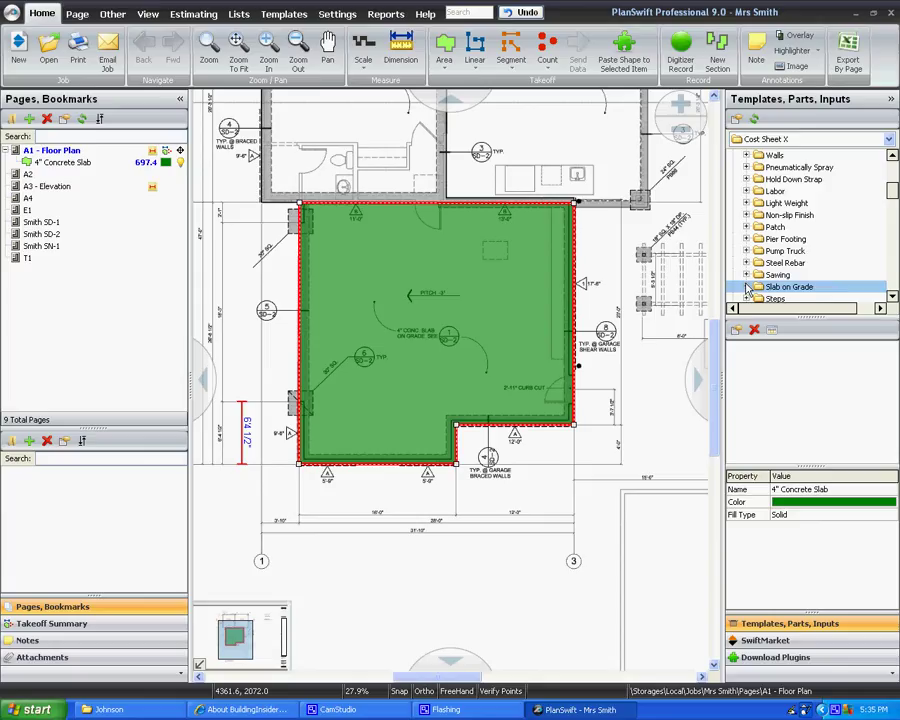
{"action": "double_click", "coordinate": [785, 287]}
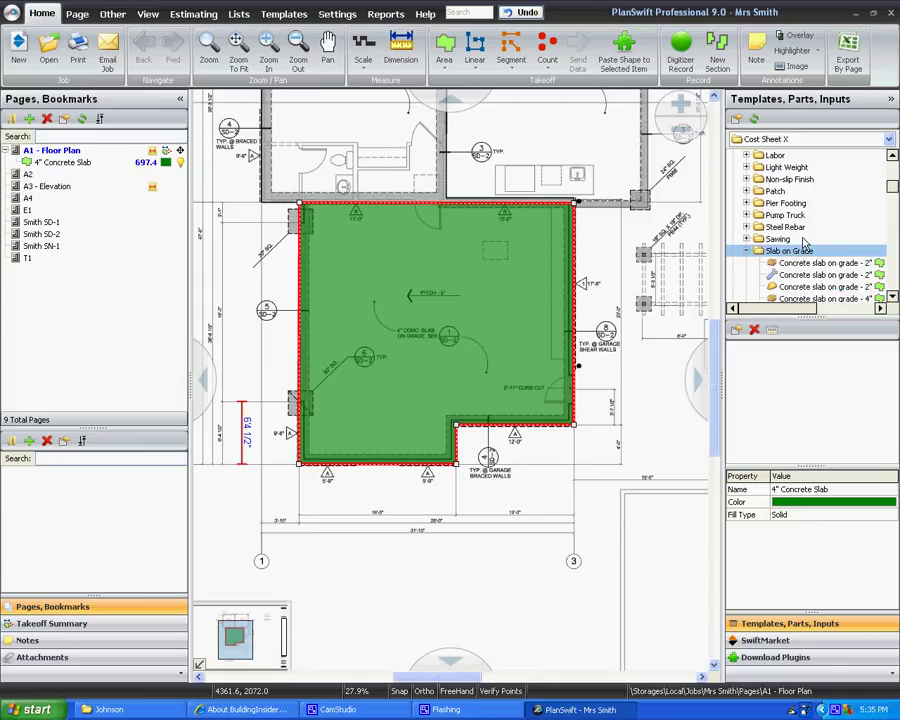
{"action": "left_click", "coordinate": [804, 242]}
{"action": "scroll", "coordinate": [804, 242], "scroll_direction": "down", "scroll_amount": 2}
{"action": "left_click", "coordinate": [777, 240]}
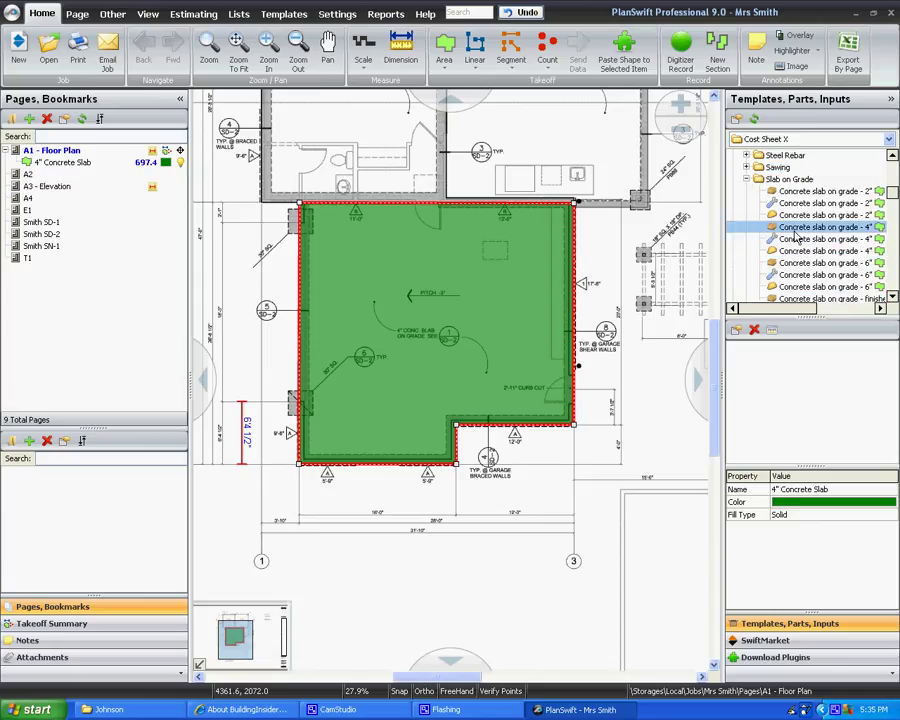
Step: Attach the material and labor 4" slab finished-in-place parts to the 4" Concrete Slab area
{"action": "left_click", "coordinate": [774, 228]}
{"action": "left_click_drag", "start_coordinate": [774, 230], "coordinate": [545, 277]}
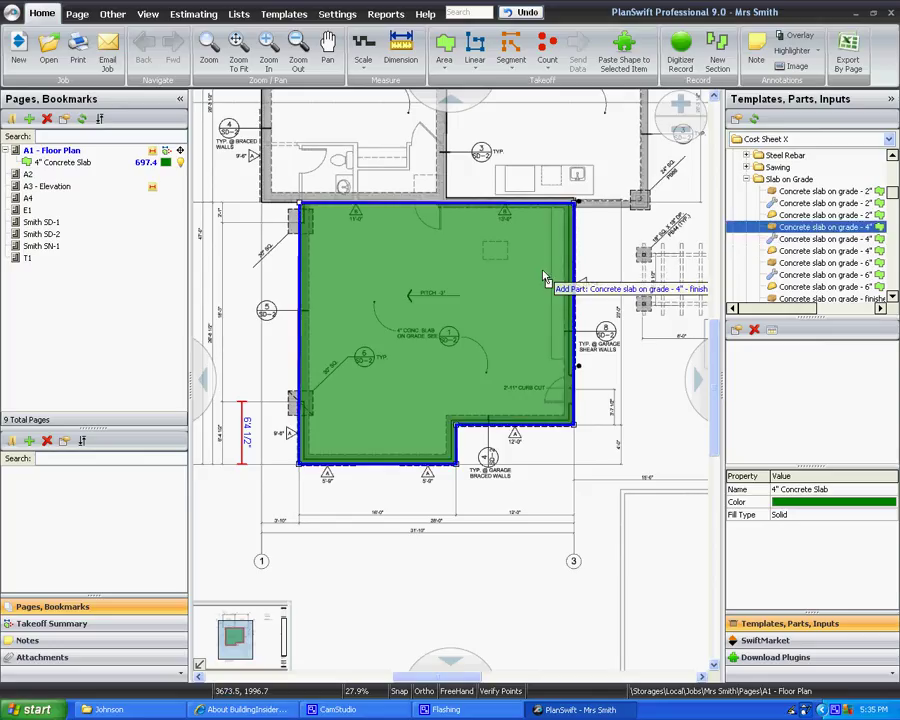
{"action": "left_click_drag", "start_coordinate": [545, 277], "coordinate": [546, 276]}
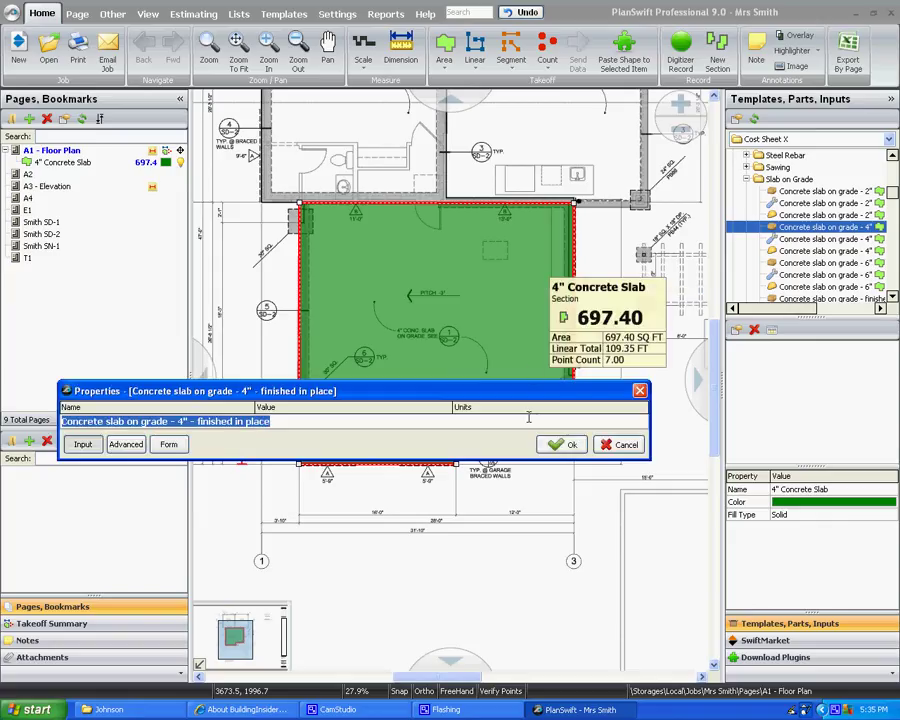
{"action": "left_click", "coordinate": [562, 445]}
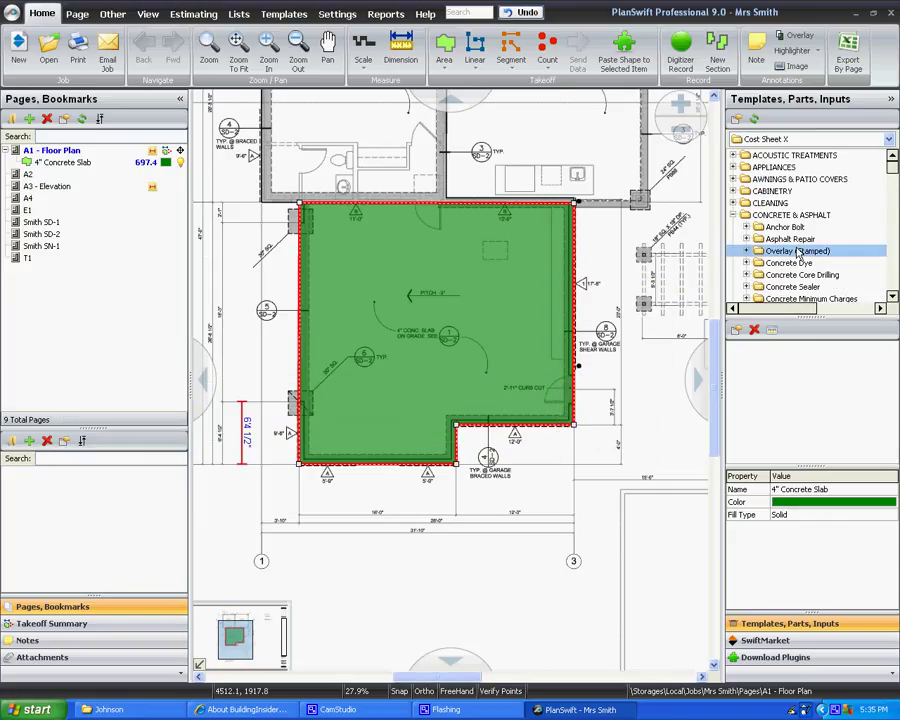
{"action": "scroll", "coordinate": [798, 254], "scroll_direction": "down", "scroll_amount": 8}
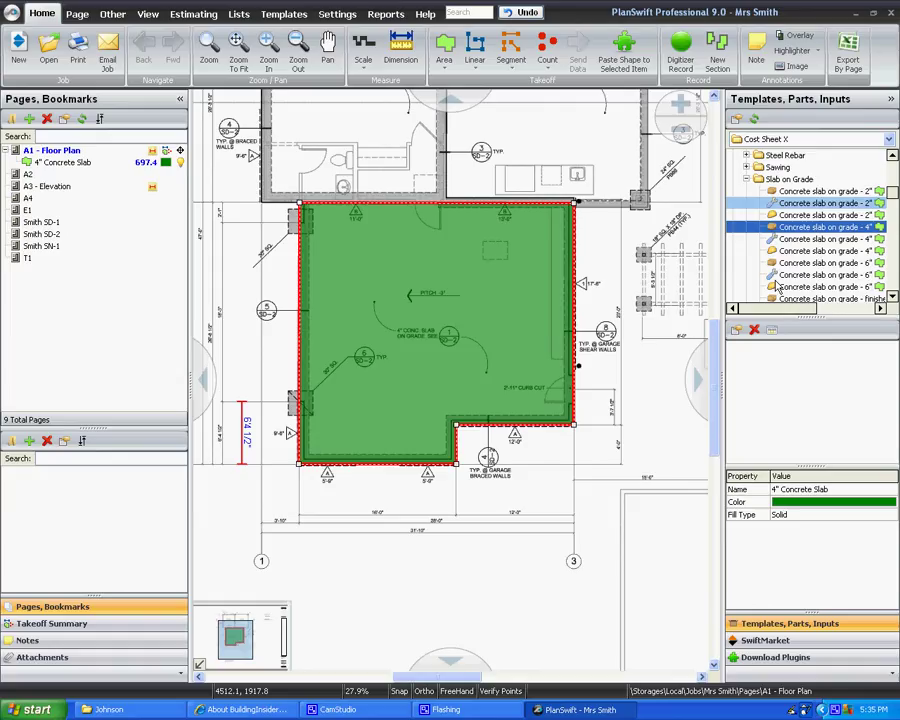
{"action": "left_click_drag", "start_coordinate": [822, 239], "coordinate": [507, 302]}
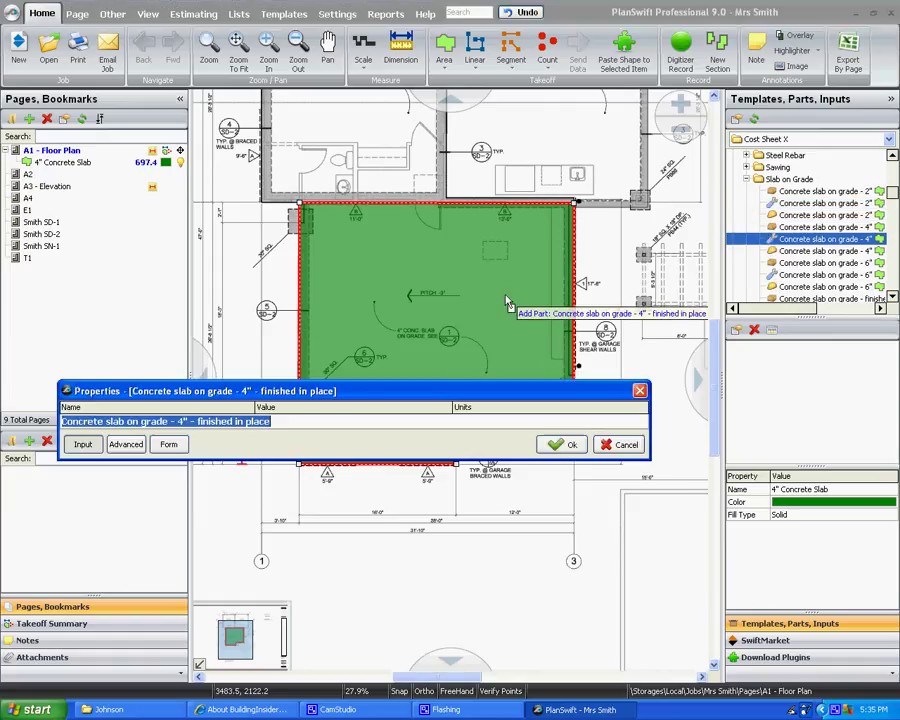
{"action": "left_click", "coordinate": [564, 444]}
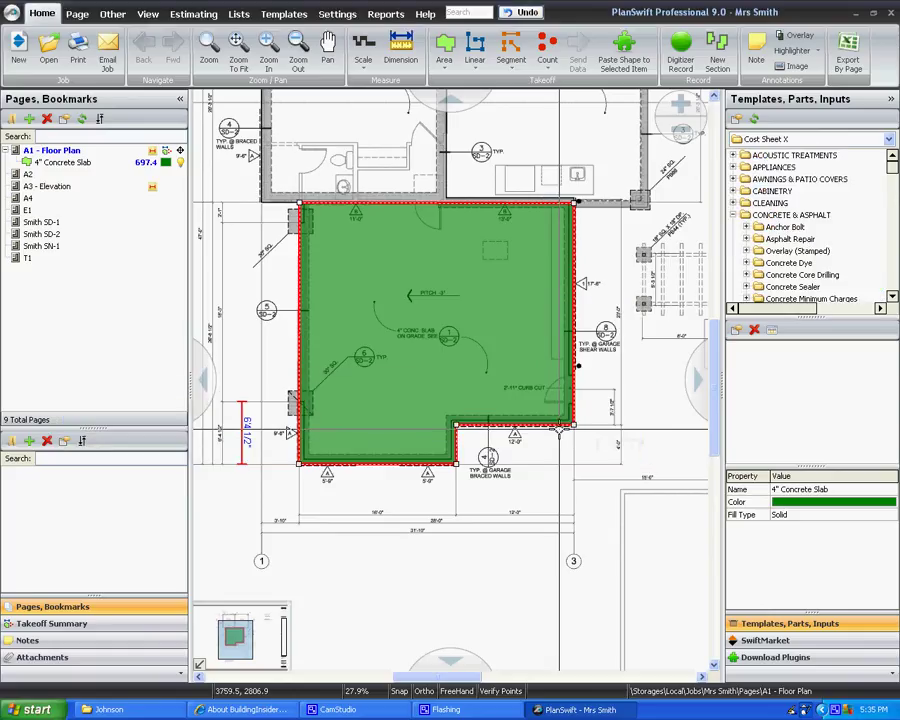
Step: Show the estimate with Garage > Slab > 4" Concrete Slab expanded to its linked items
{"action": "left_click", "coordinate": [203, 13]}
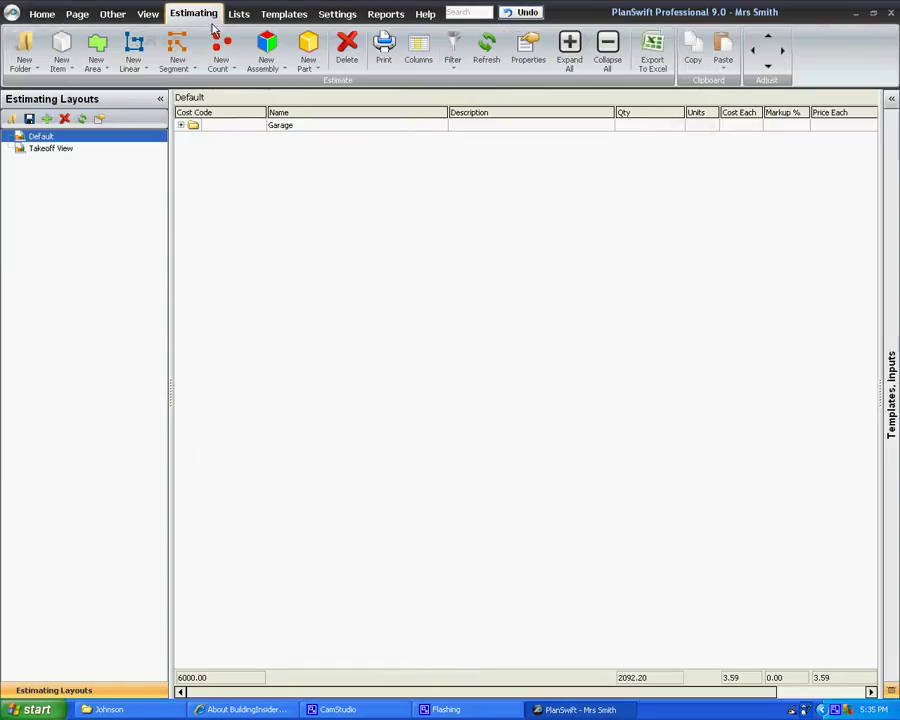
{"action": "left_click", "coordinate": [186, 126]}
{"action": "left_click", "coordinate": [182, 125]}
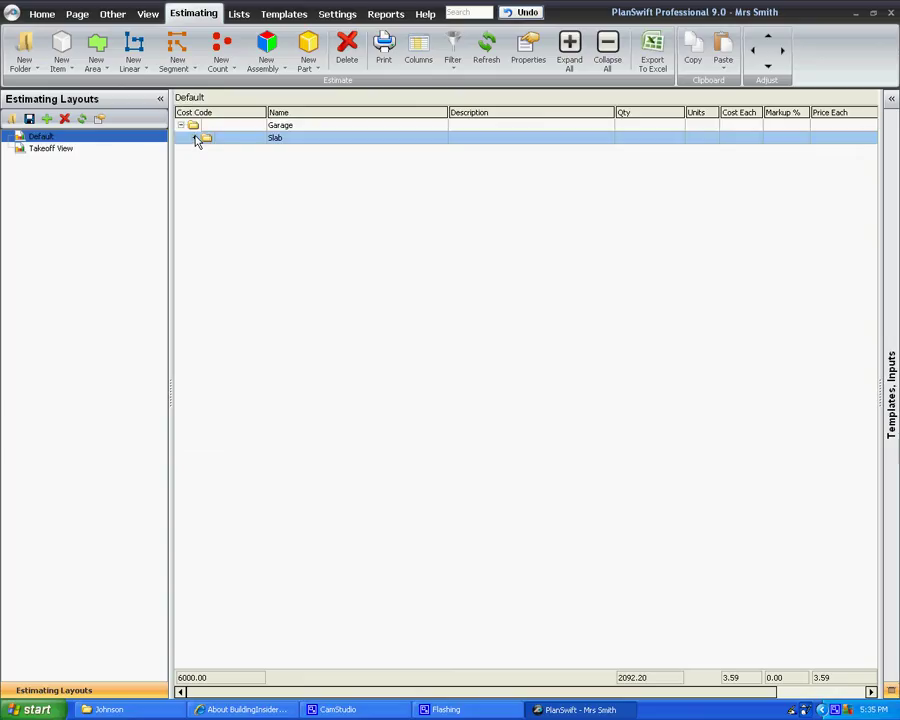
{"action": "left_click", "coordinate": [195, 138]}
{"action": "left_click", "coordinate": [206, 151]}
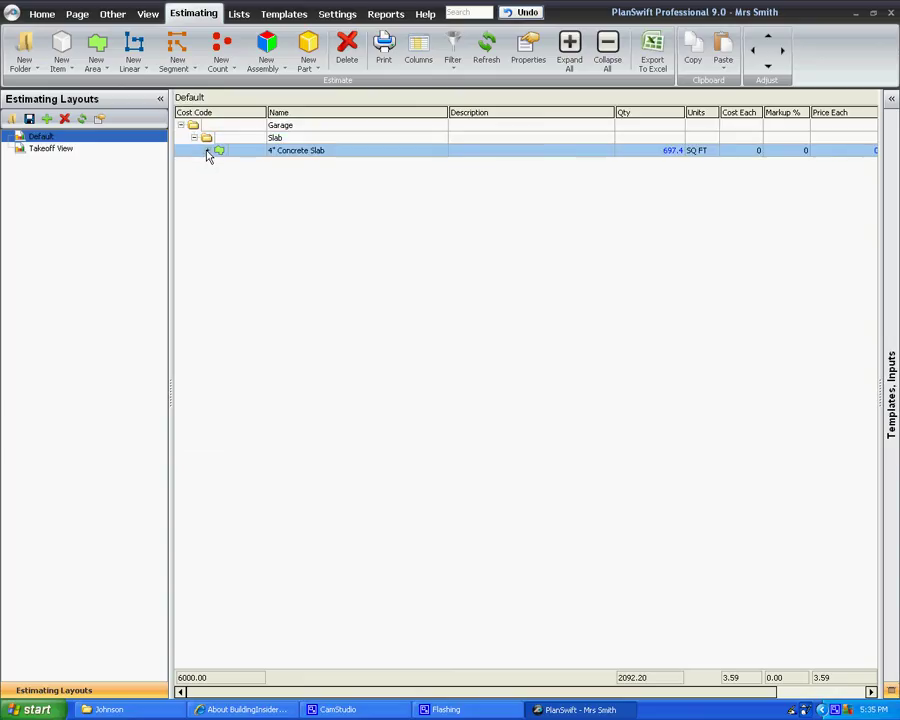
{"action": "left_click", "coordinate": [207, 152]}
Step: Check the material and labor items' Price Total: 1380.85 and 1122.29
{"action": "left_click", "coordinate": [292, 177]}
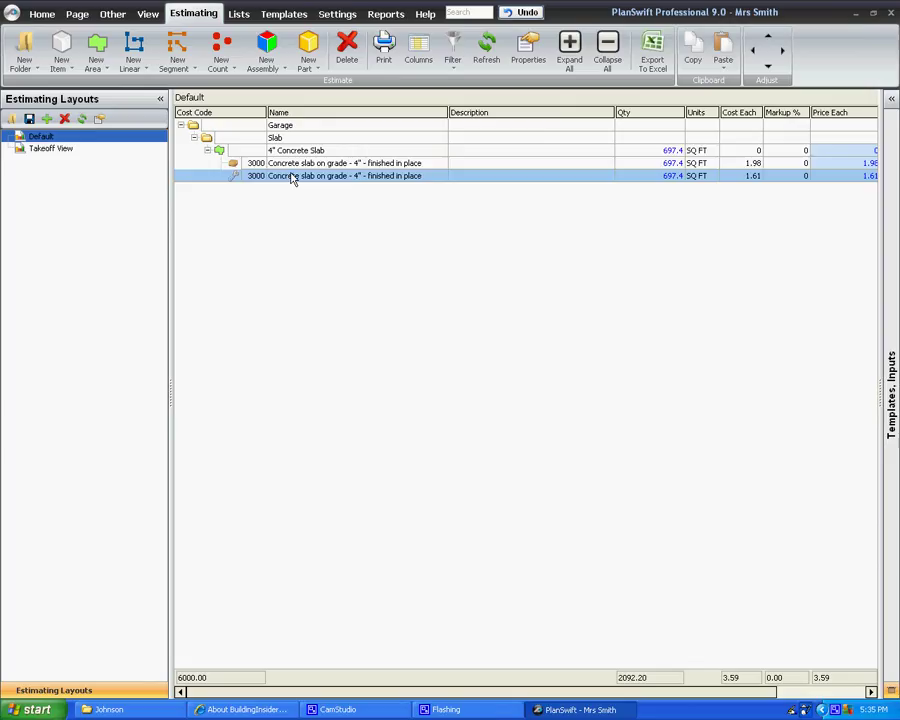
{"action": "left_click", "coordinate": [288, 152]}
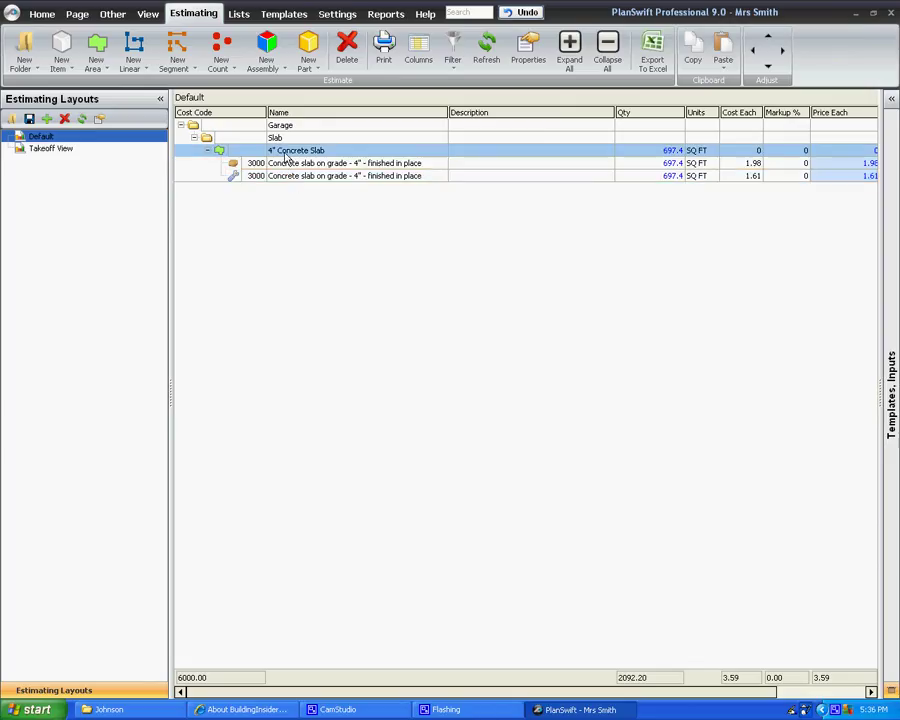
{"action": "left_click", "coordinate": [664, 177]}
{"action": "left_click", "coordinate": [664, 164]}
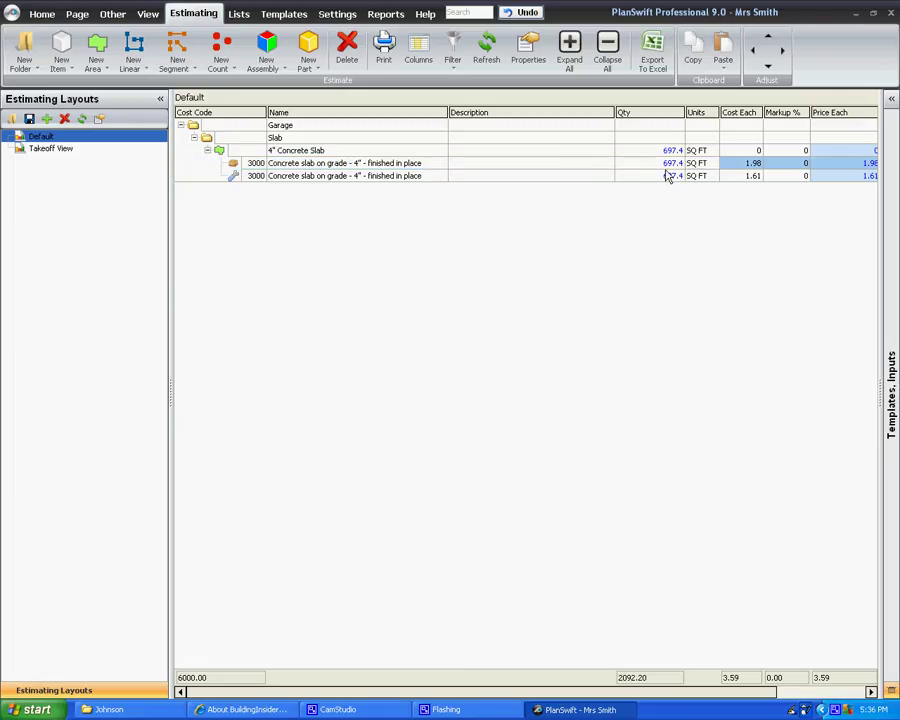
{"action": "left_click", "coordinate": [666, 176]}
{"action": "left_click", "coordinate": [736, 235]}
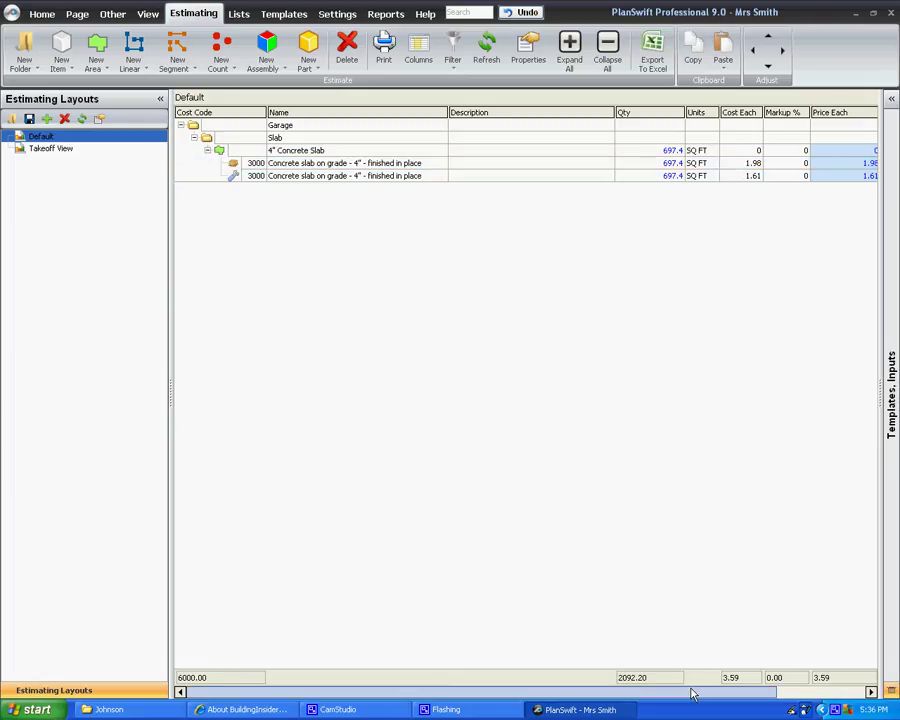
{"action": "left_click_drag", "start_coordinate": [691, 694], "coordinate": [776, 694]}
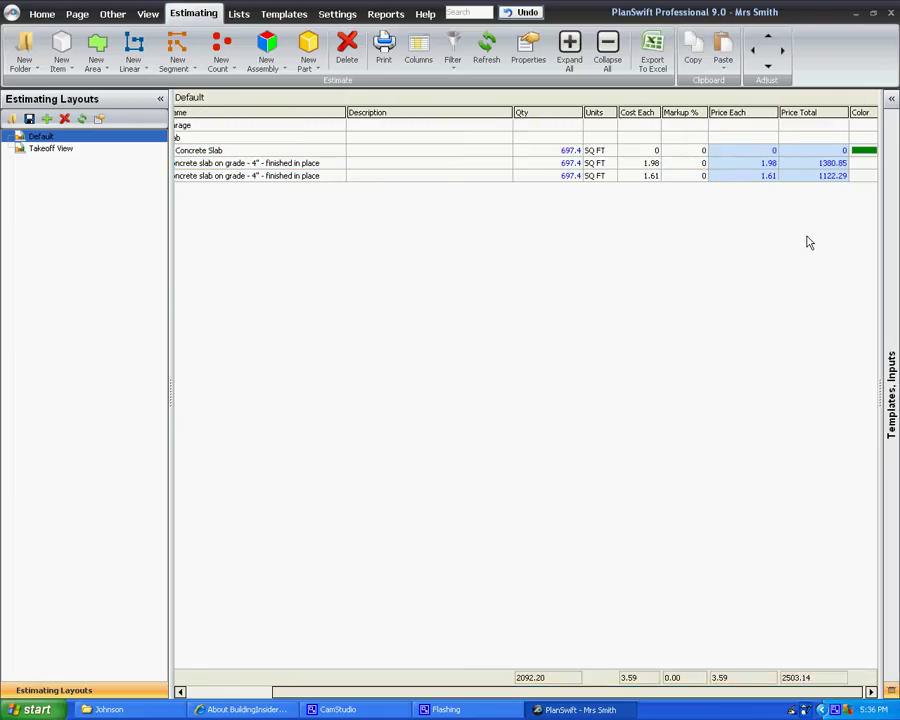
{"action": "left_click", "coordinate": [801, 177]}
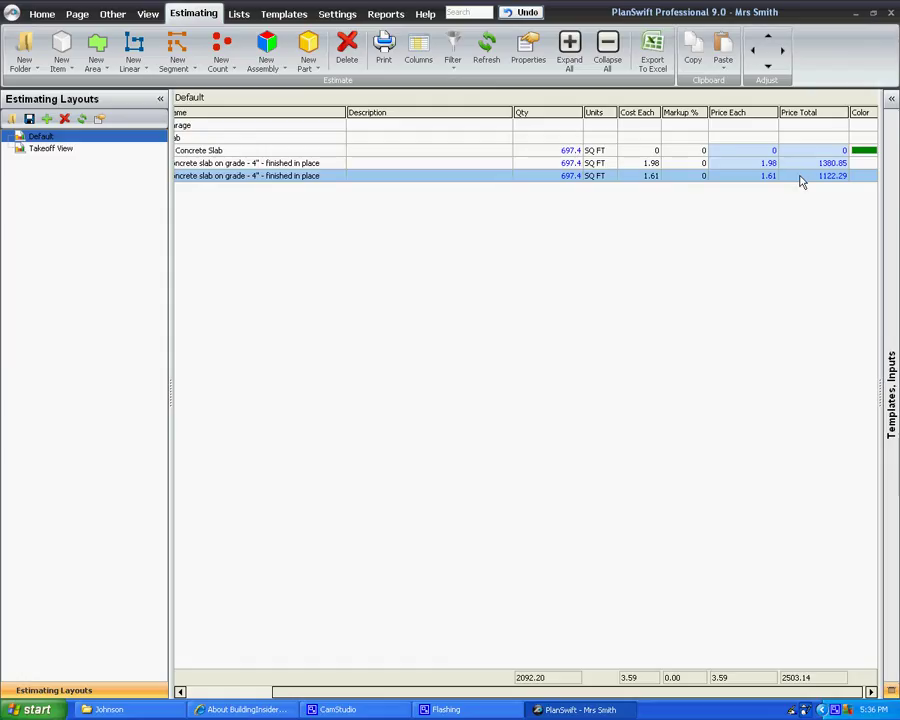
{"action": "left_click", "coordinate": [801, 181]}
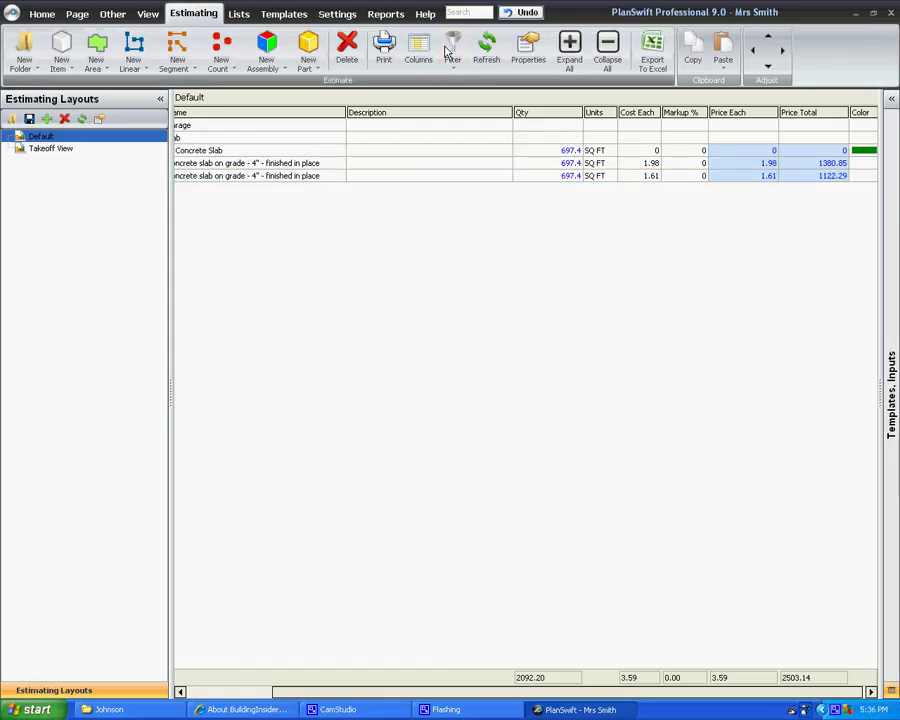
Step: View Material Summary - Like Items, then Project Costs with Slab expanded to $2,503.14
{"action": "left_click", "coordinate": [385, 16]}
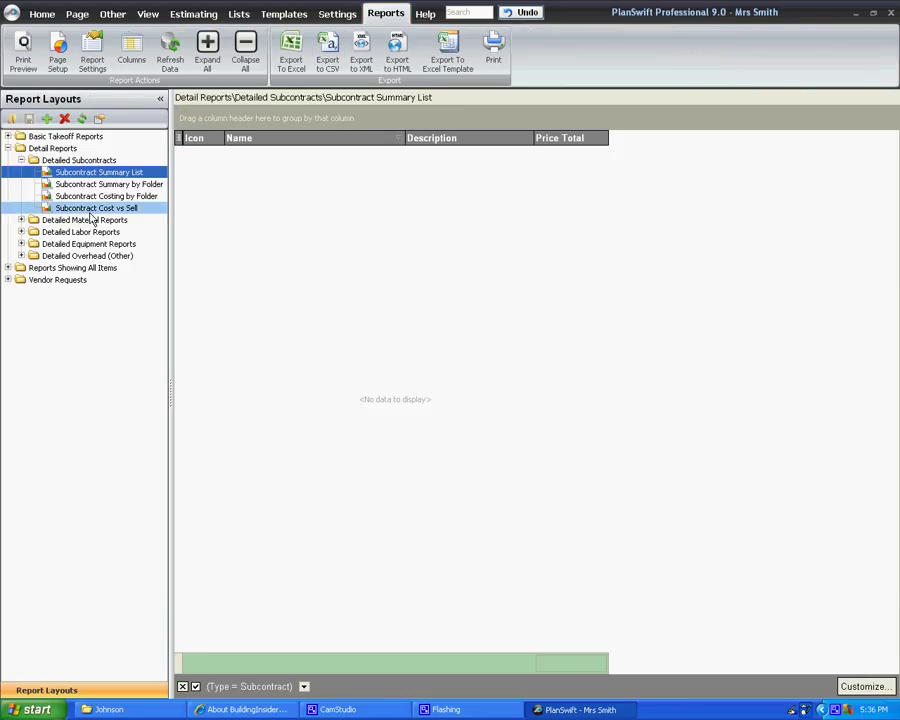
{"action": "left_click", "coordinate": [21, 219]}
{"action": "left_click", "coordinate": [46, 231]}
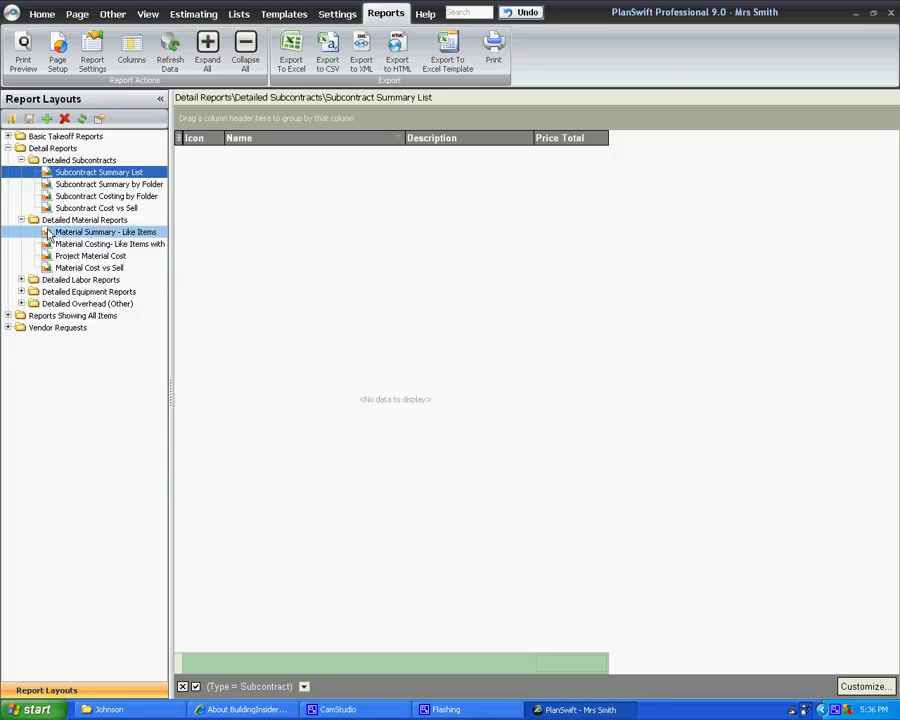
{"action": "left_click", "coordinate": [8, 315]}
{"action": "left_click", "coordinate": [40, 364]}
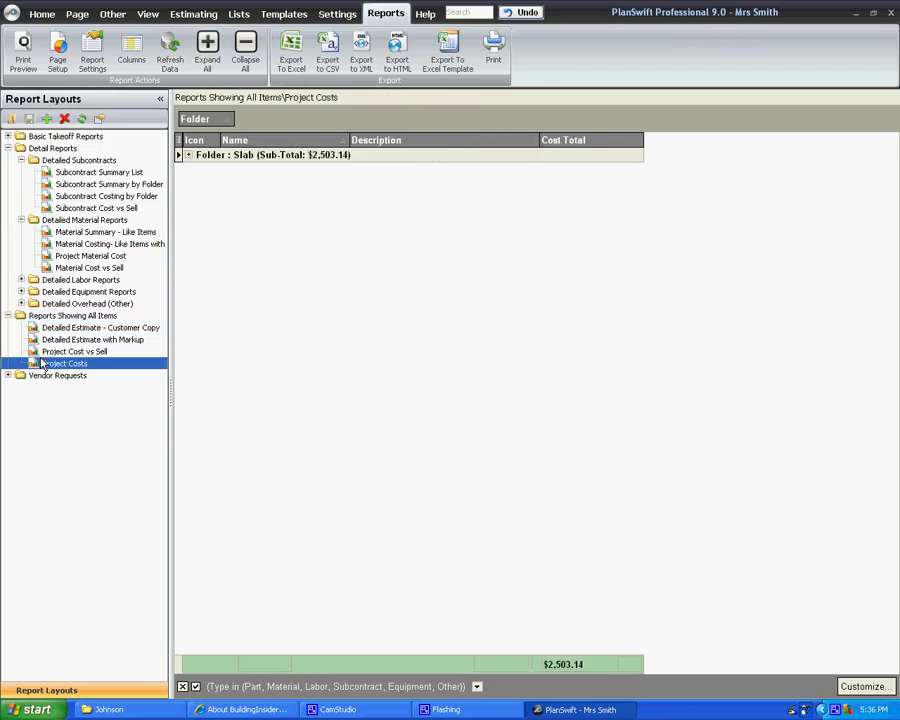
{"action": "left_click", "coordinate": [188, 155]}
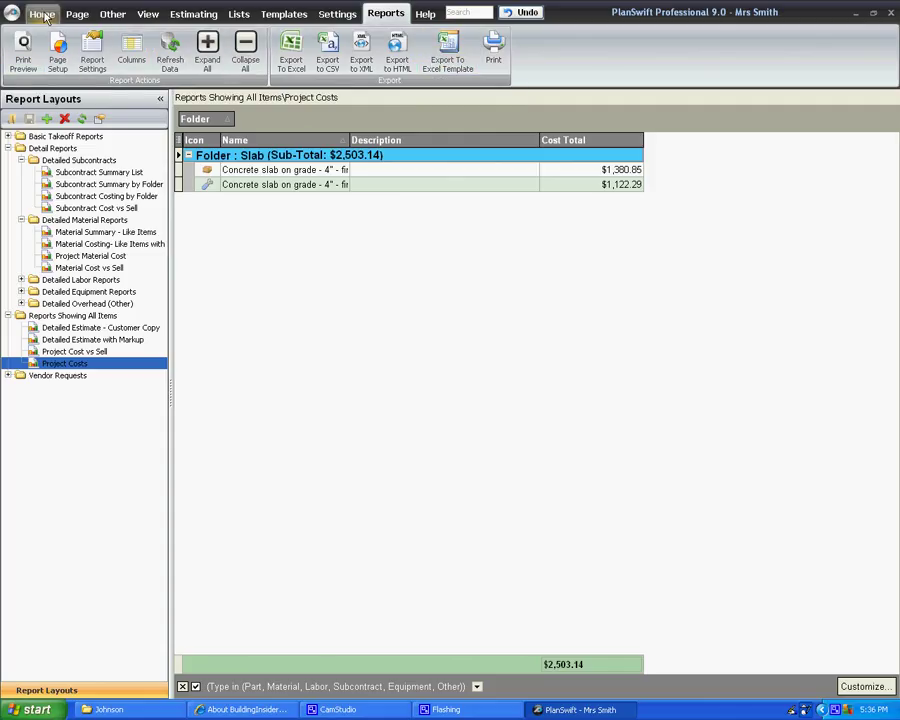
Step: In Templates, expand Count Dropdown to show types like Labeled Count and Triangle
{"action": "left_click", "coordinate": [263, 14]}
{"action": "left_click", "coordinate": [57, 153]}
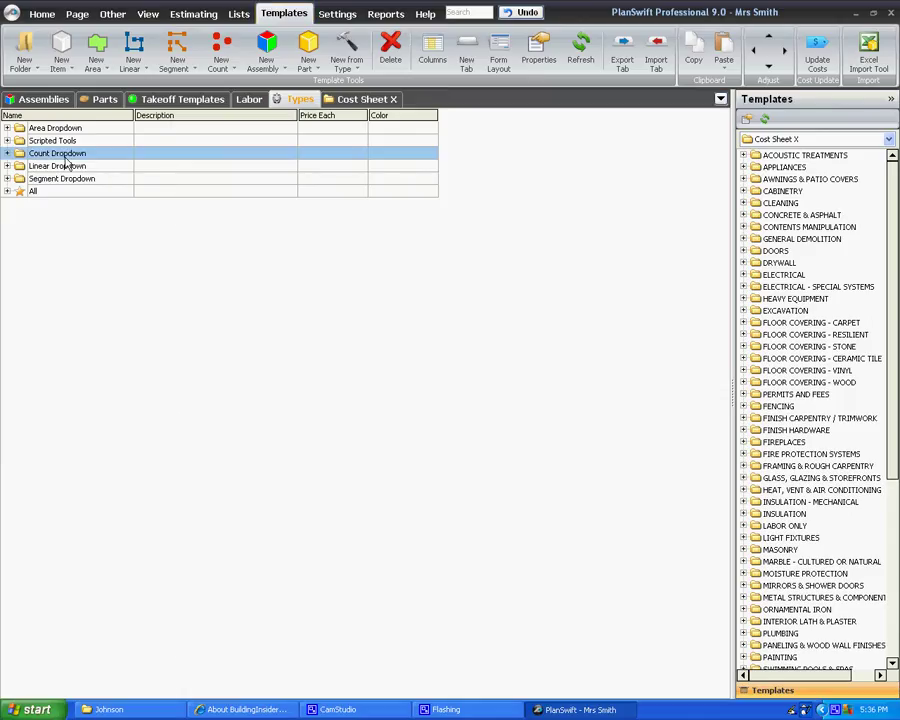
{"action": "left_click", "coordinate": [10, 140]}
{"action": "left_click", "coordinate": [8, 153]}
{"action": "left_click", "coordinate": [7, 153]}
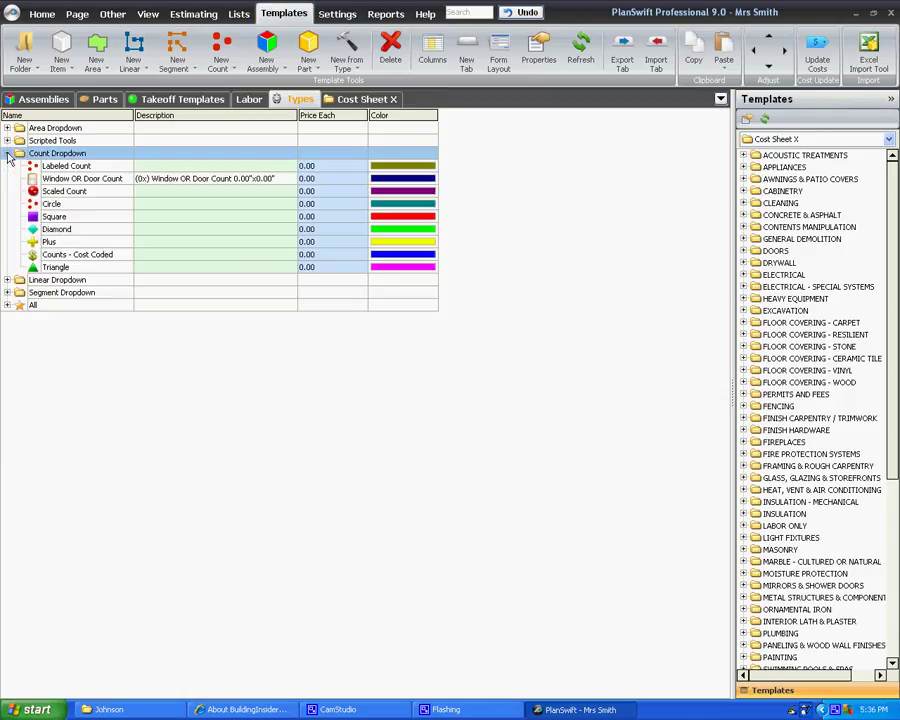
{"action": "left_click", "coordinate": [66, 166]}
{"action": "left_click", "coordinate": [75, 179]}
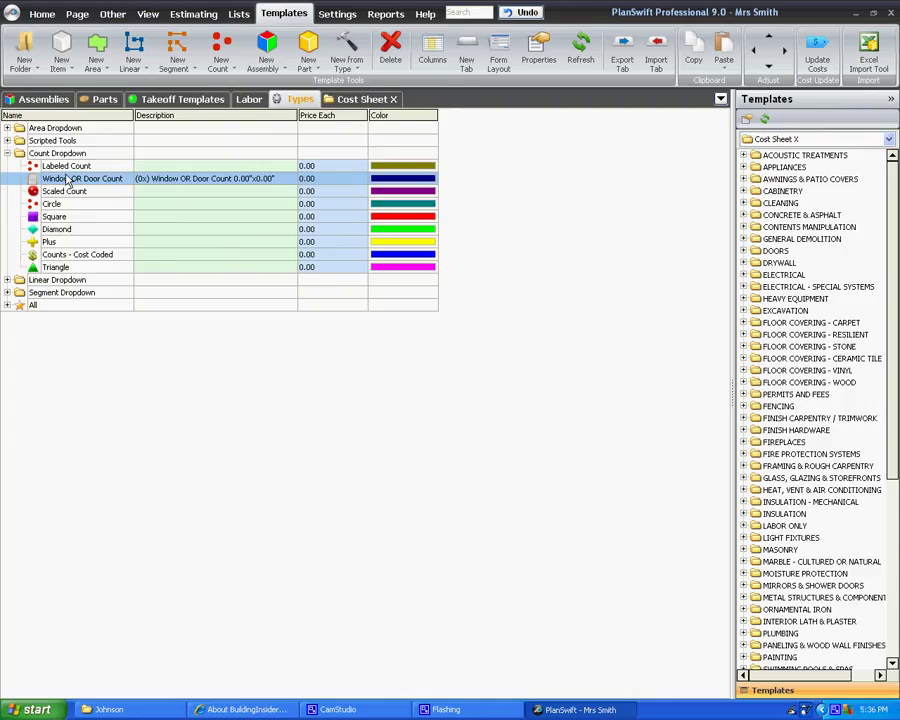
{"action": "left_click", "coordinate": [55, 267]}
Step: Expand Linear Dropdown and Area Dropdown to show Price Per LF, Volume and Area - Cost Coded
{"action": "left_click", "coordinate": [9, 281]}
{"action": "left_click", "coordinate": [9, 281]}
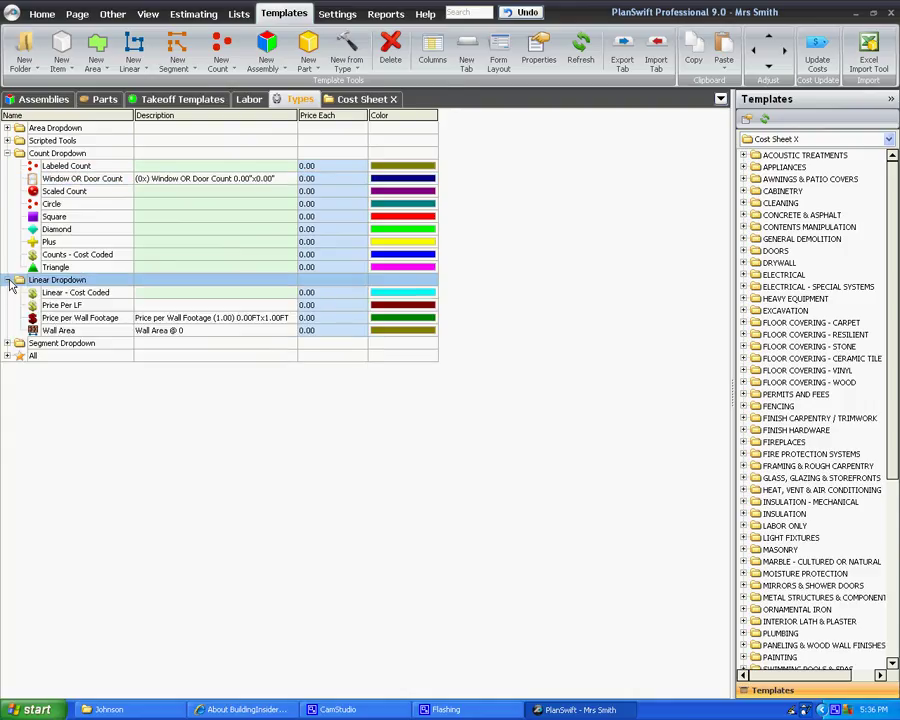
{"action": "left_click", "coordinate": [81, 306]}
{"action": "left_click", "coordinate": [84, 320]}
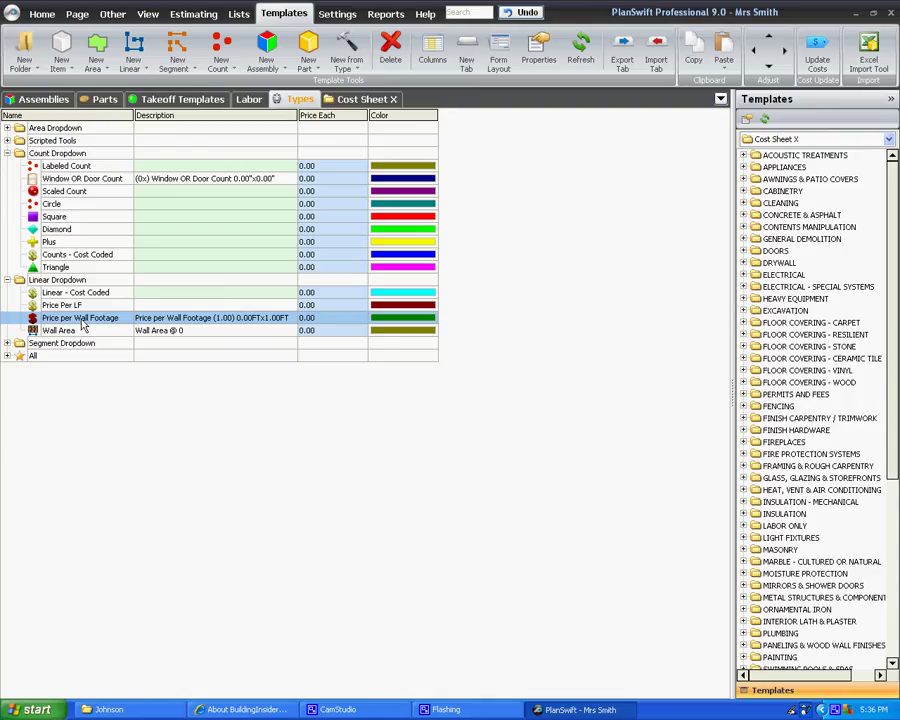
{"action": "left_click", "coordinate": [20, 178]}
{"action": "left_click", "coordinate": [9, 129]}
{"action": "left_click", "coordinate": [9, 129]}
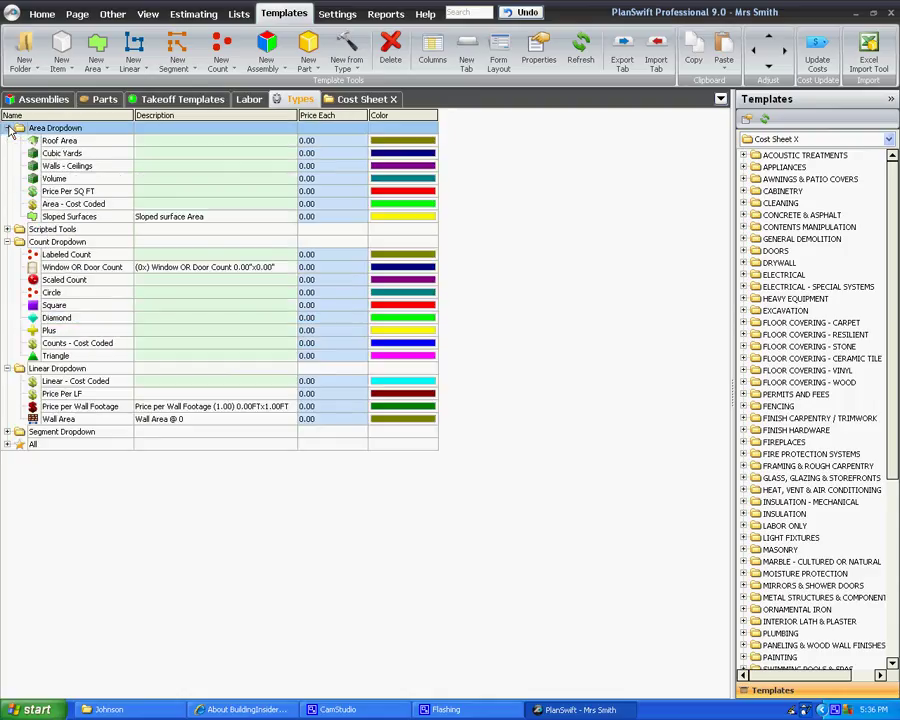
{"action": "left_click", "coordinate": [60, 178]}
{"action": "left_click", "coordinate": [71, 204]}
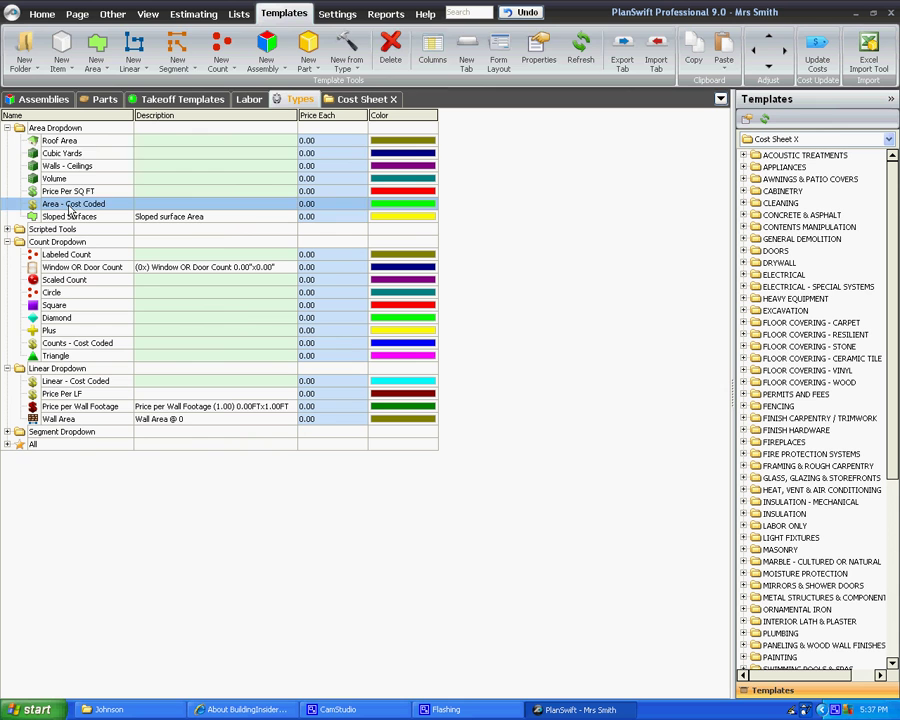
Step: Return to the A1 - Floor Plan page and view the slab's 697.40 sq ft summary card
{"action": "left_click", "coordinate": [42, 14]}
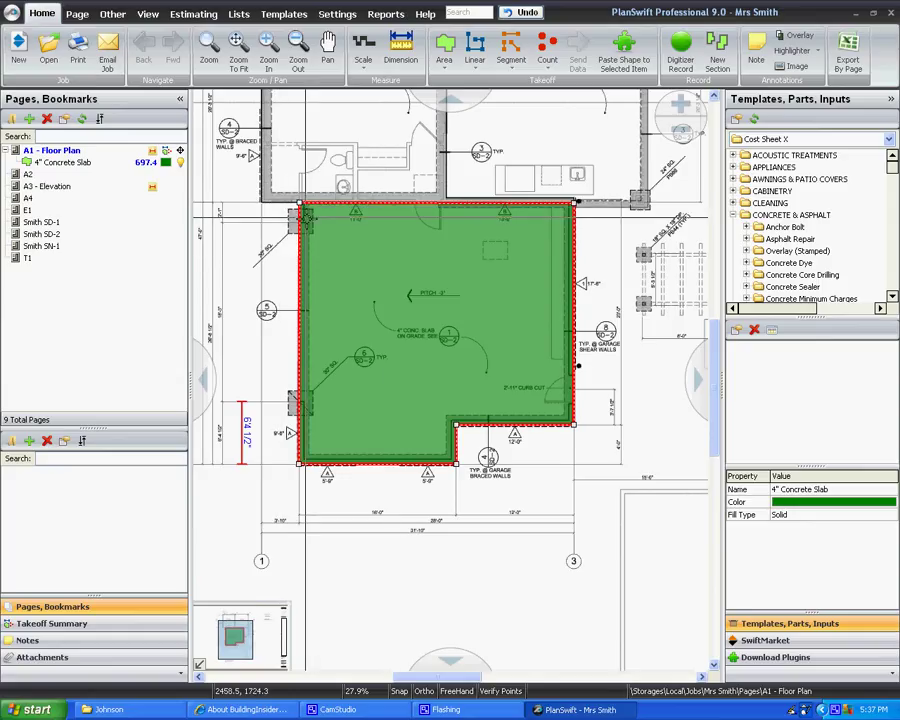
{"action": "mouse_move", "coordinate": [394, 256]}
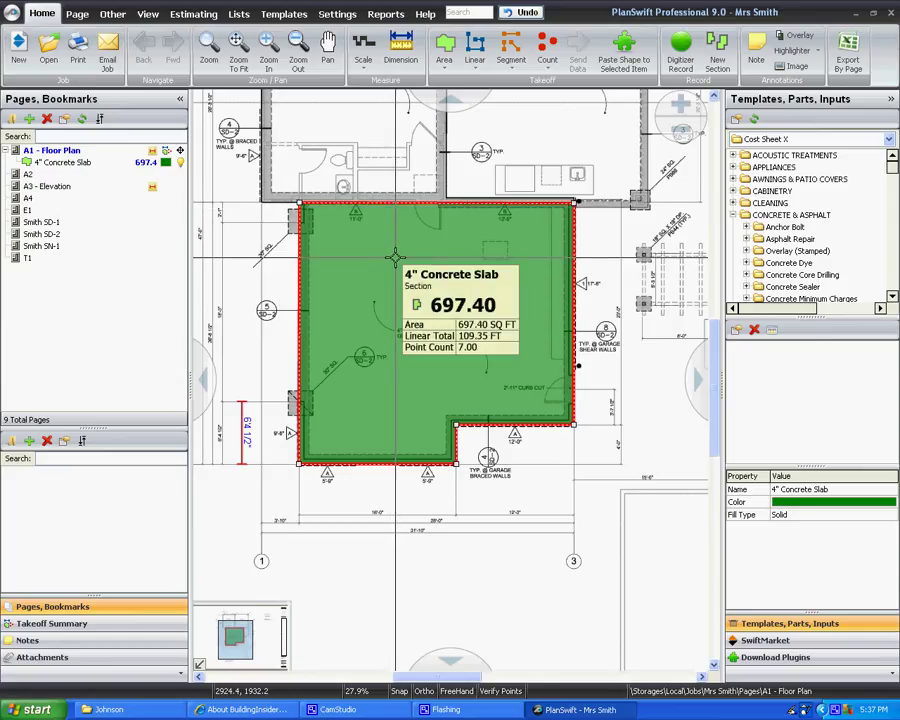